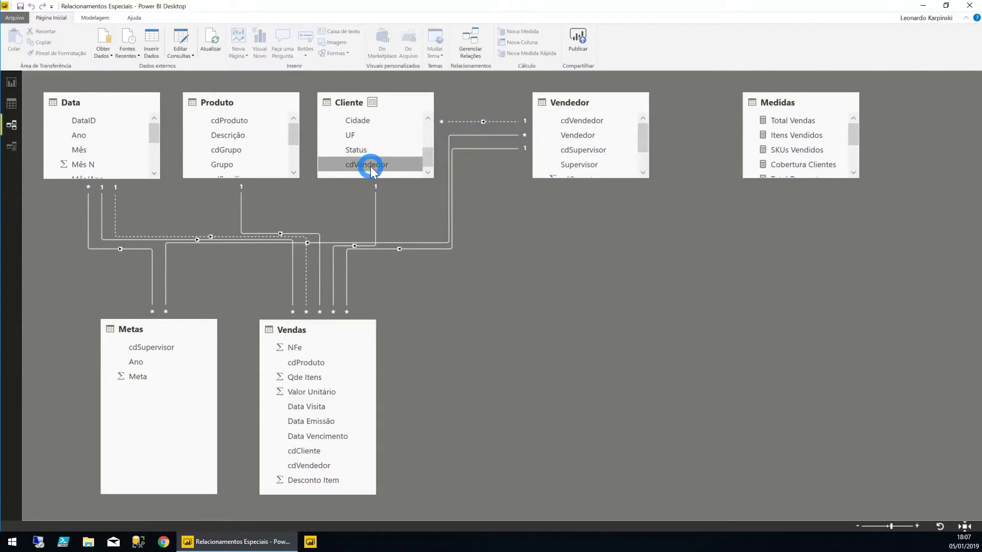
Inspect the cardinality, cross-filter direction and active-state options of the Vendas–Vendedor relationship, closing its editor without changes.
click(506, 122)
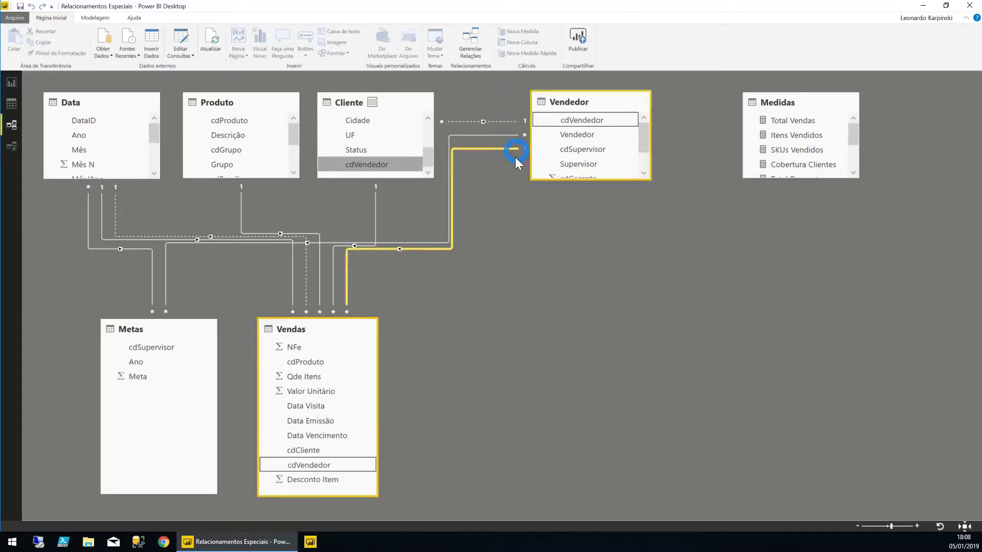
click(498, 146)
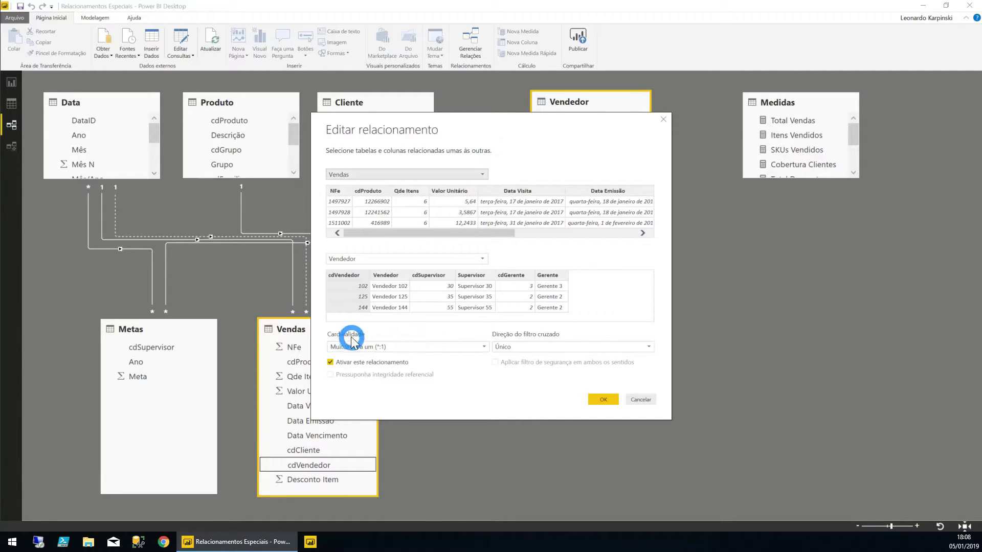
click(391, 348)
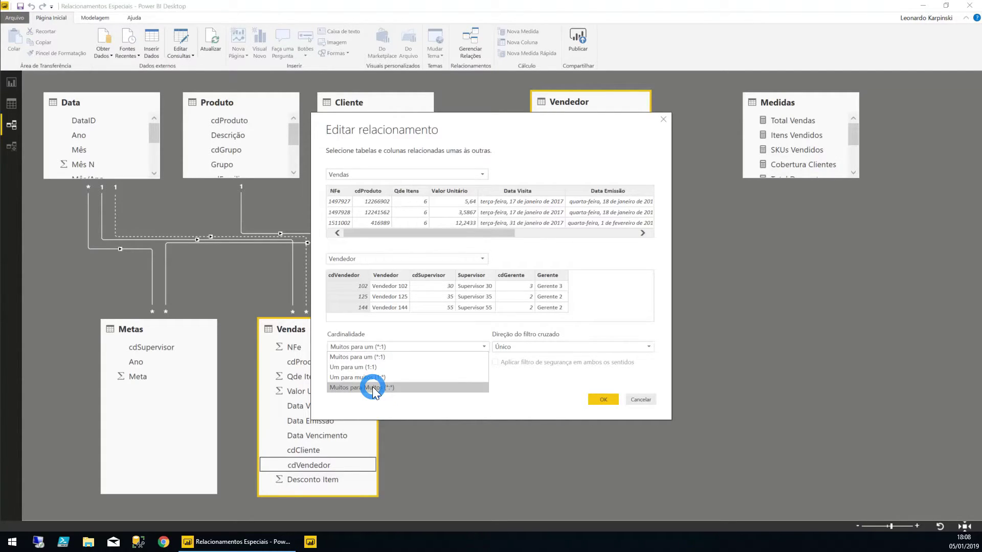
click(402, 344)
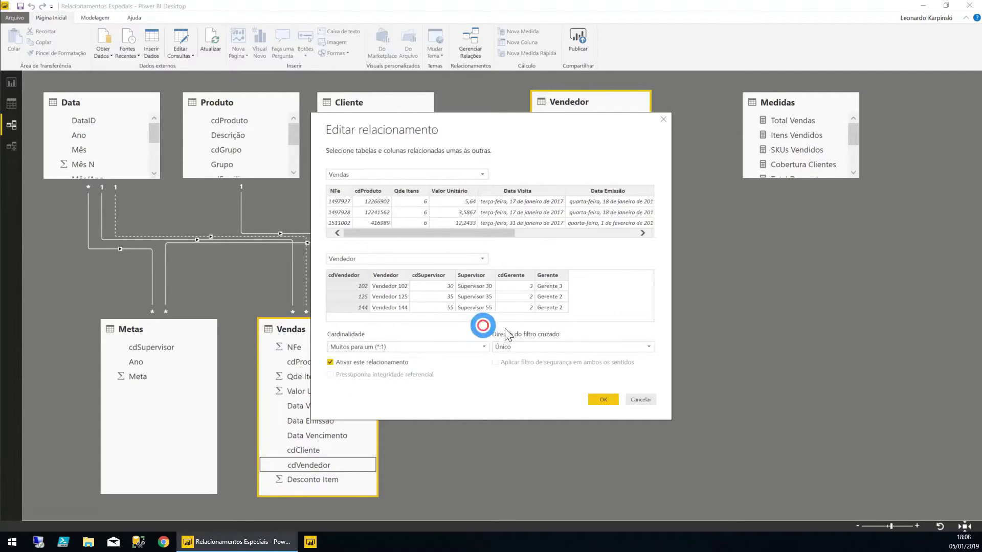
click(529, 349)
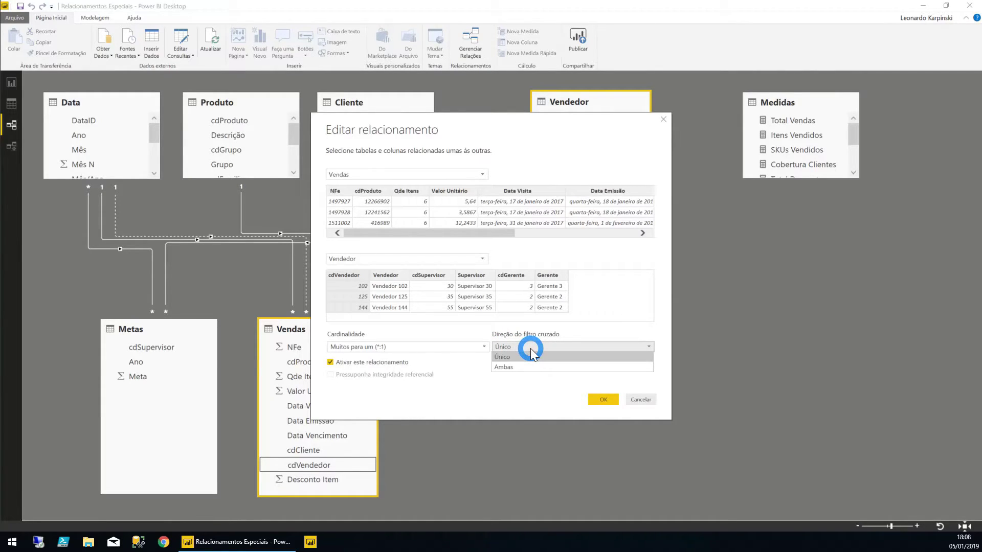
click(530, 349)
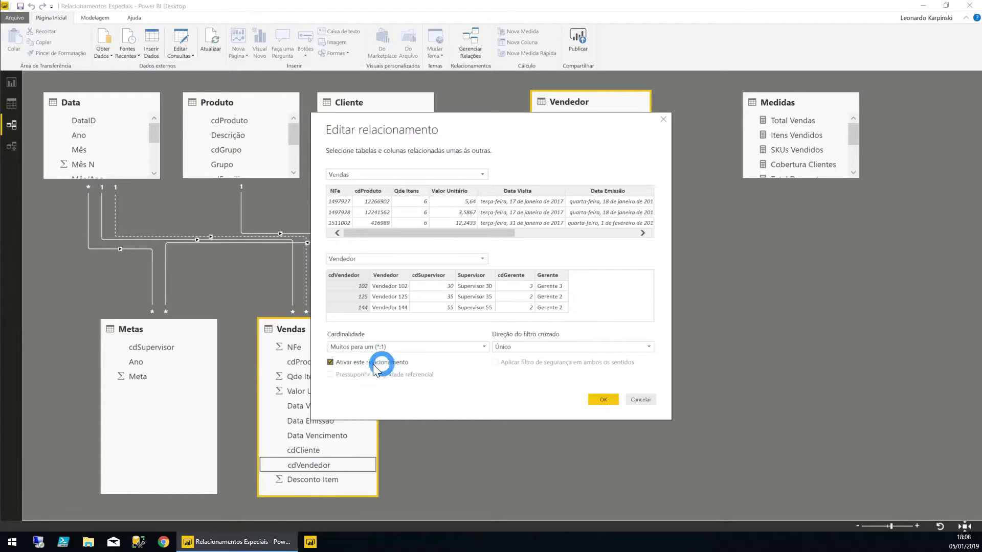
drag(580, 165, 520, 158)
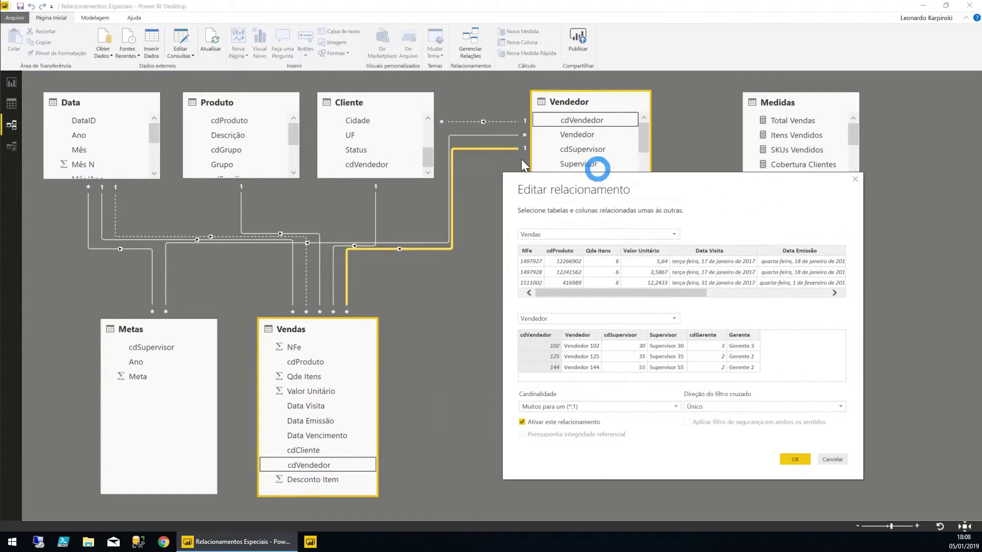
click(856, 180)
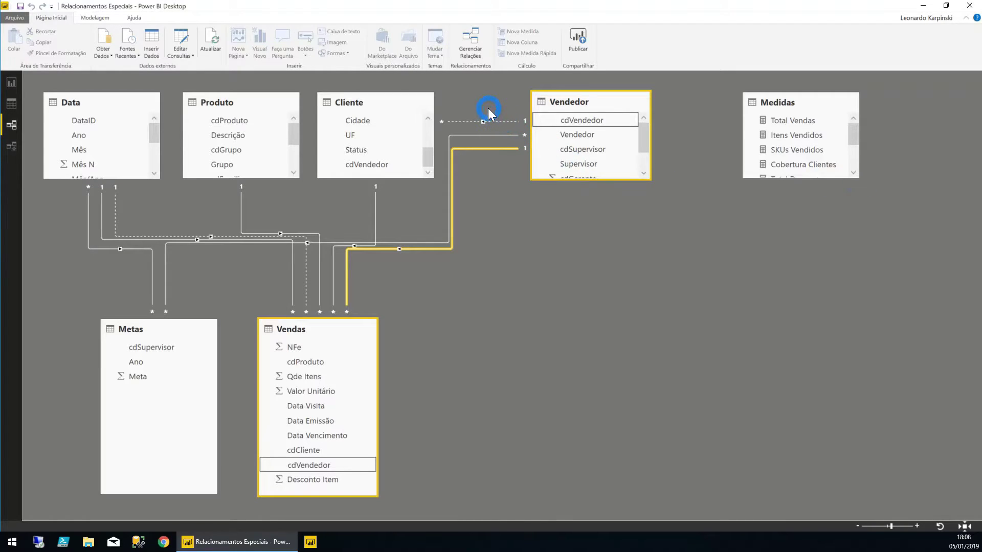
click(530, 221)
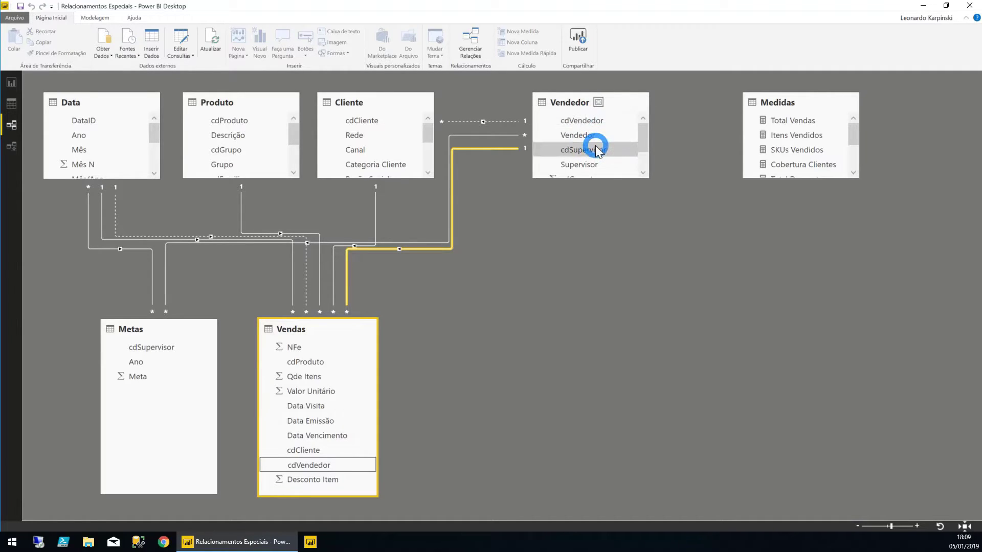
Add the Total Vendas measure to the Vendedor table visual on the report page.
click(483, 122)
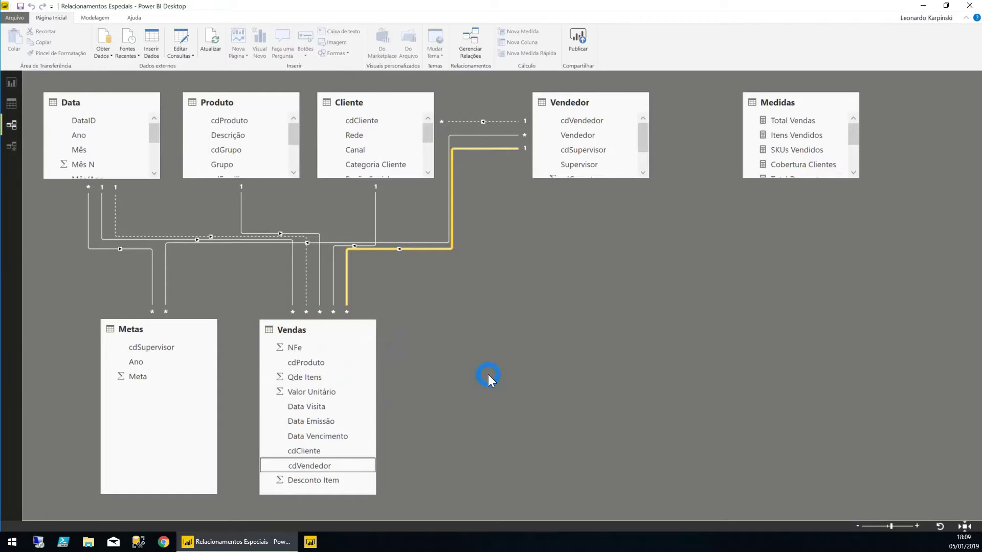
click(12, 82)
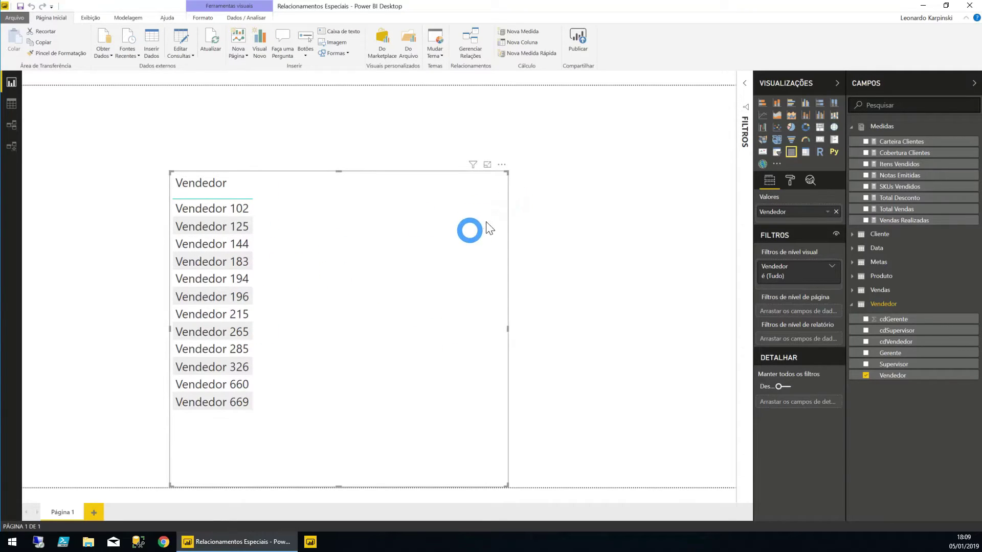
drag(880, 210, 369, 285)
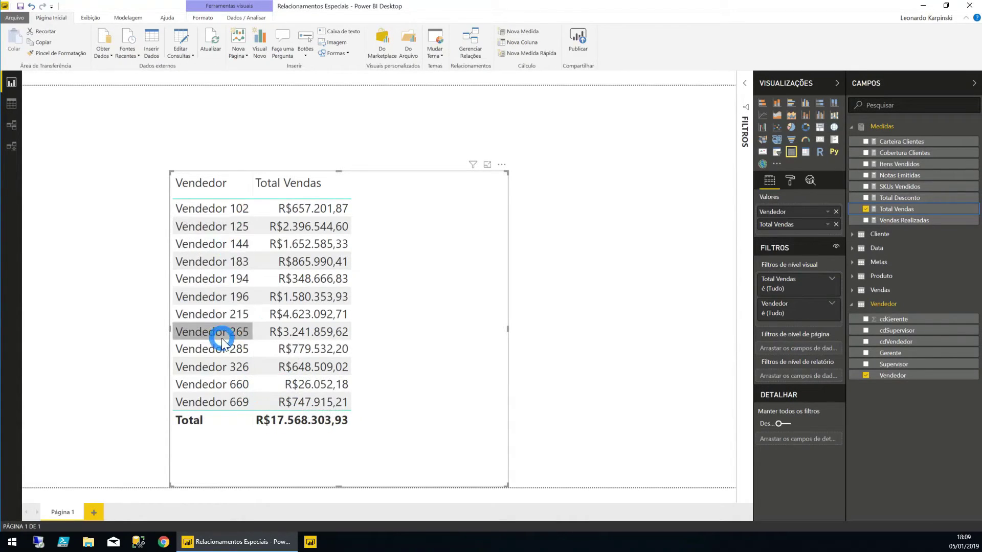
Deactivate the Vendas–Vendedor relationship on cdVendedor and check the Vendedor table visual in the report.
click(11, 125)
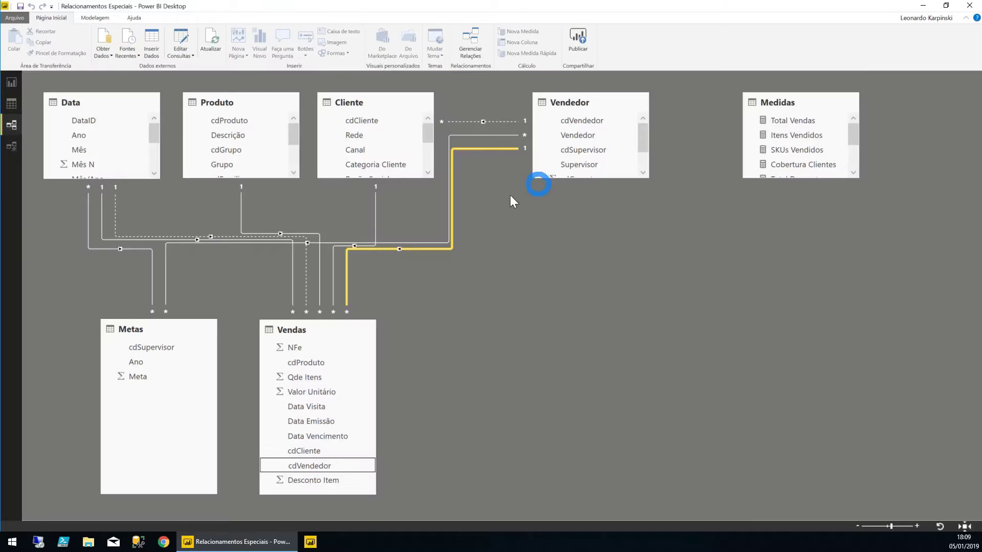
click(499, 148)
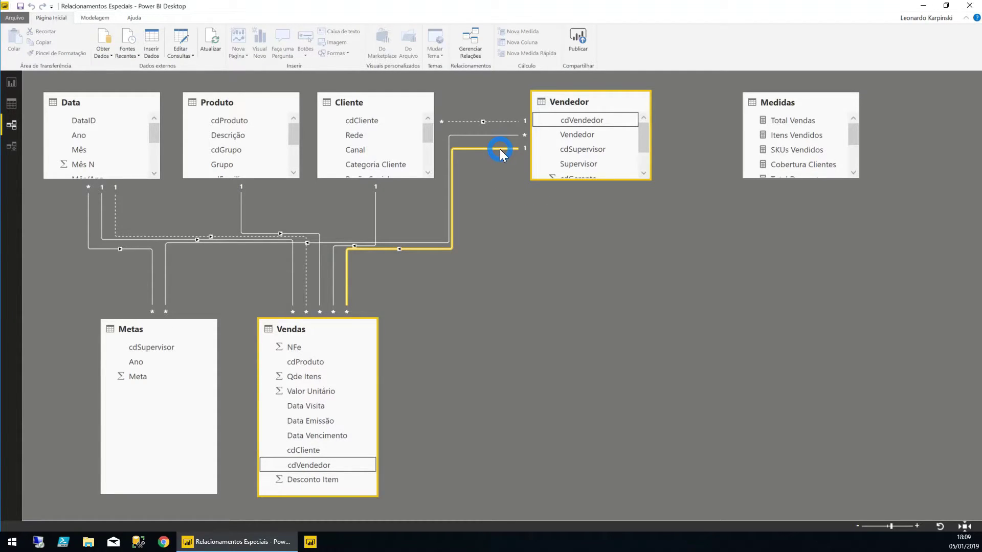
double_click(499, 149)
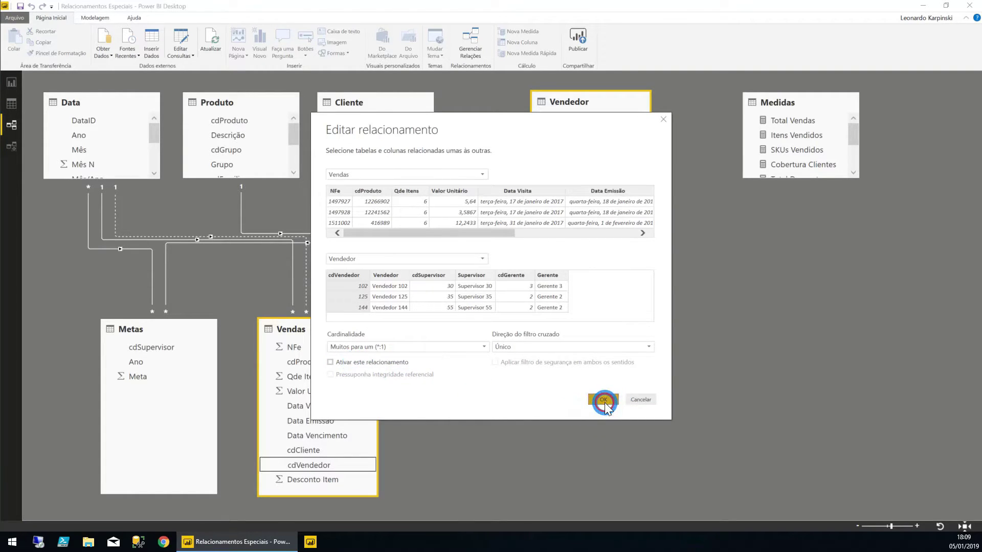
click(603, 401)
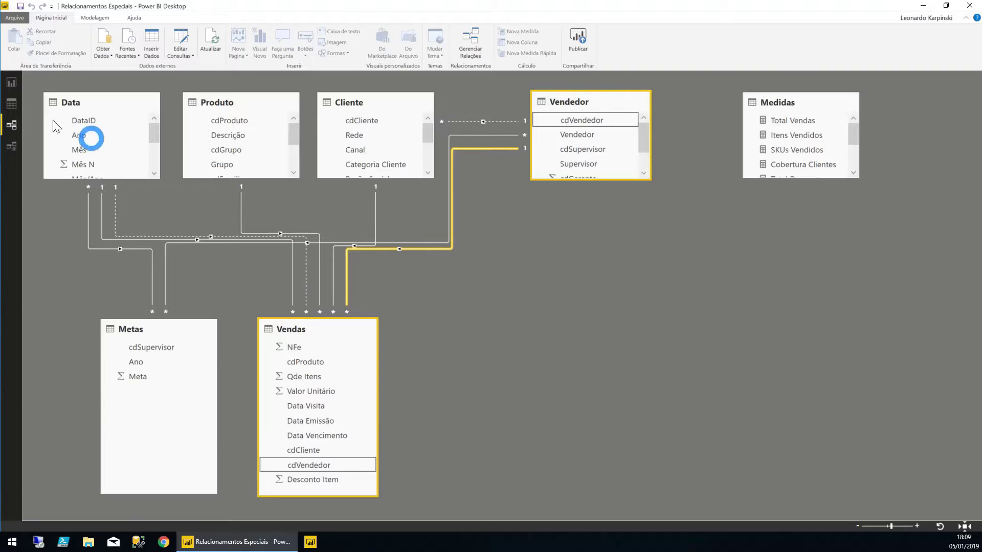
click(14, 87)
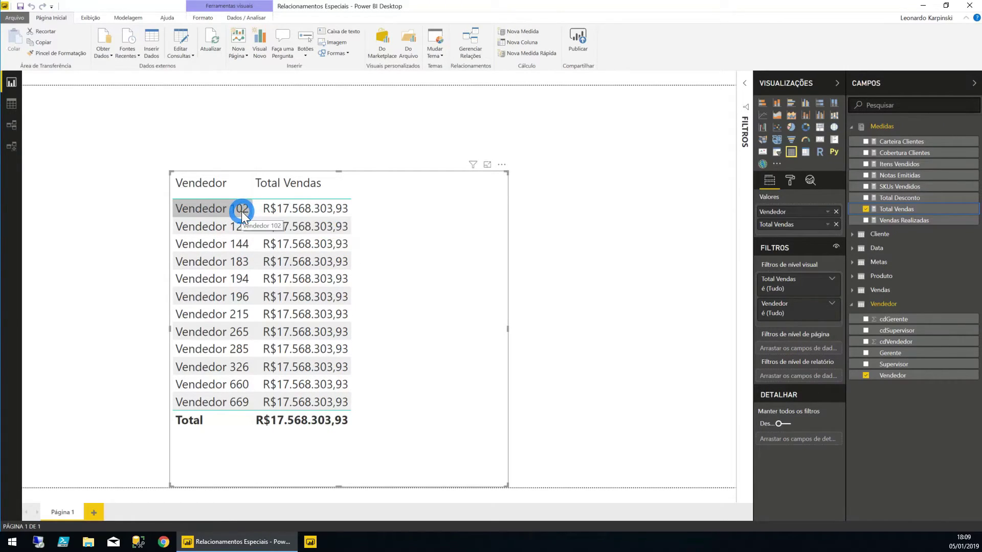
Activate the Cliente–Vendedor relationship in the data model.
click(11, 125)
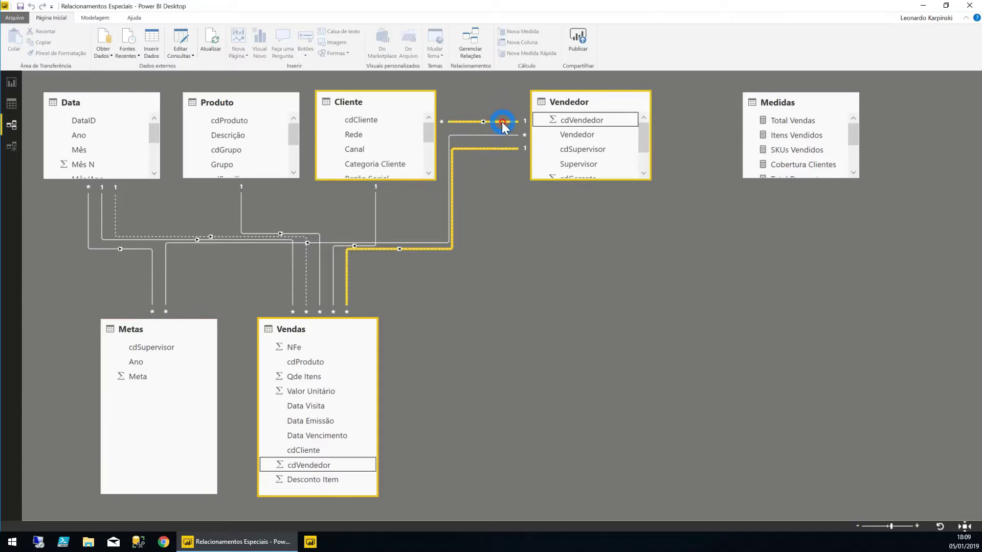
click(502, 122)
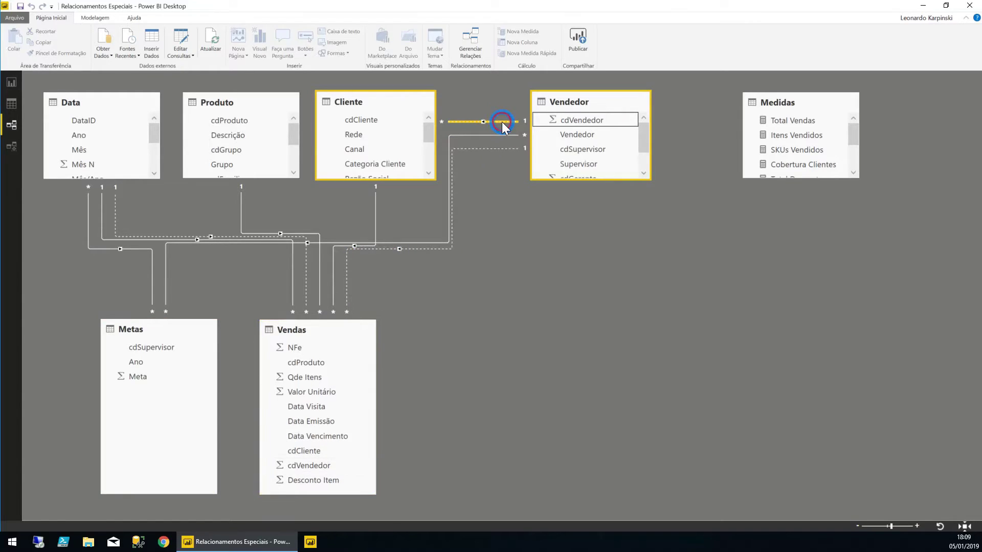
double_click(502, 122)
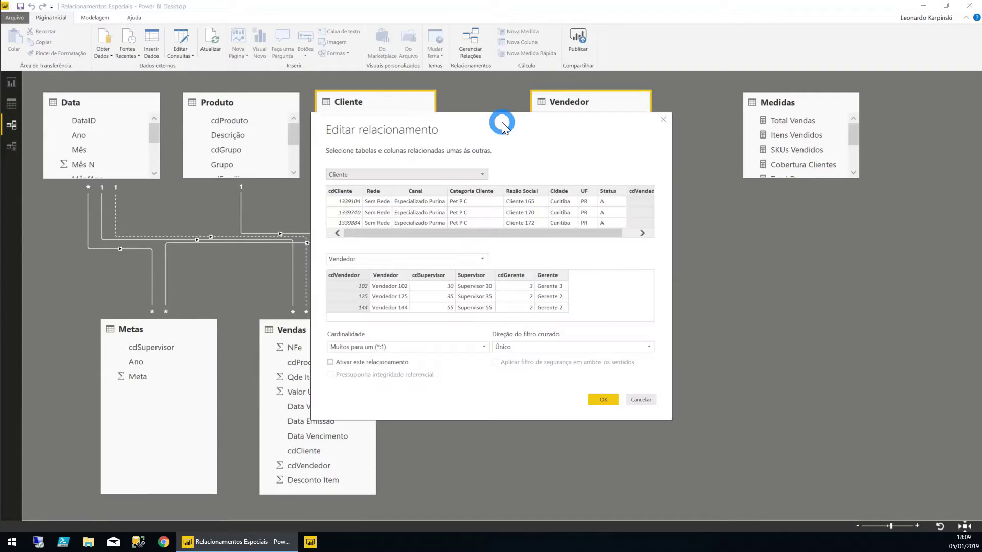
click(394, 361)
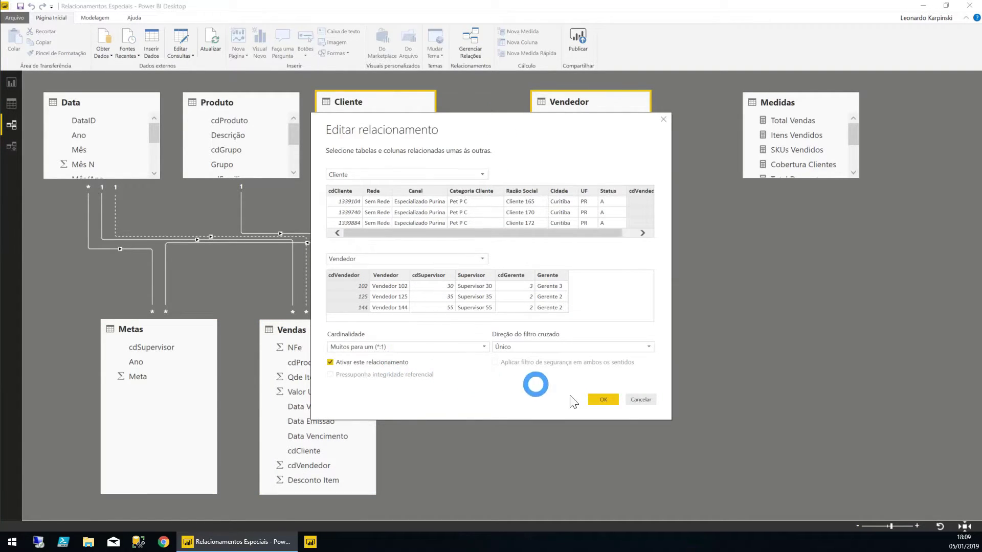
click(603, 402)
Trace the filter path from Vendedor through Cliente to Vendas in the model diagram.
click(625, 101)
click(504, 122)
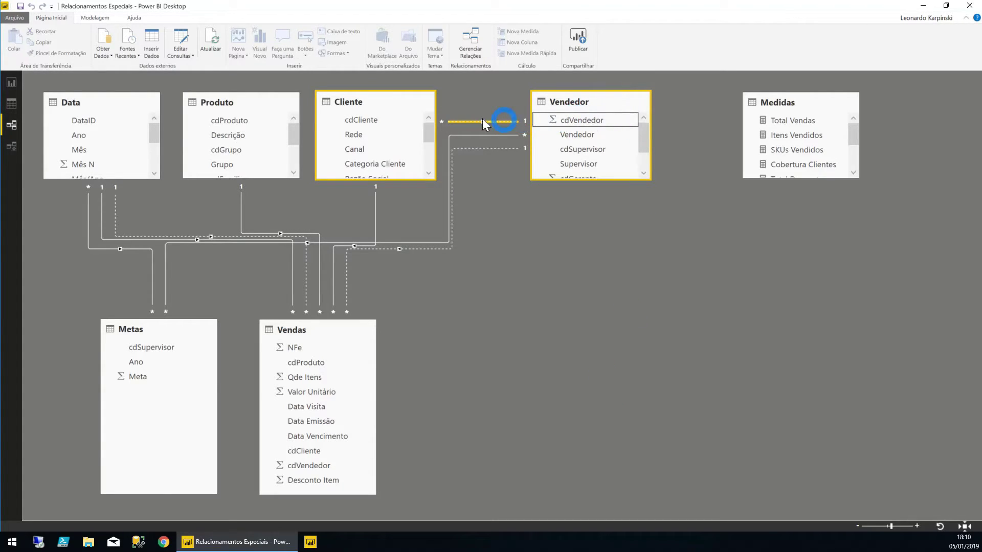
click(490, 121)
click(391, 138)
click(377, 201)
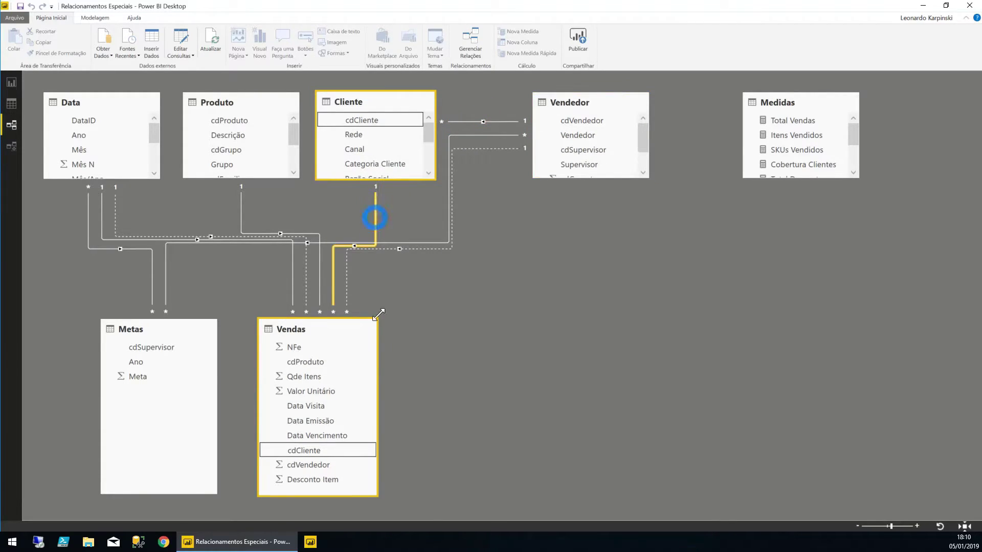
Examine Total Vendas per Vendedor in the report with filtering through Cliente, focusing on Vendedor 102.
click(11, 82)
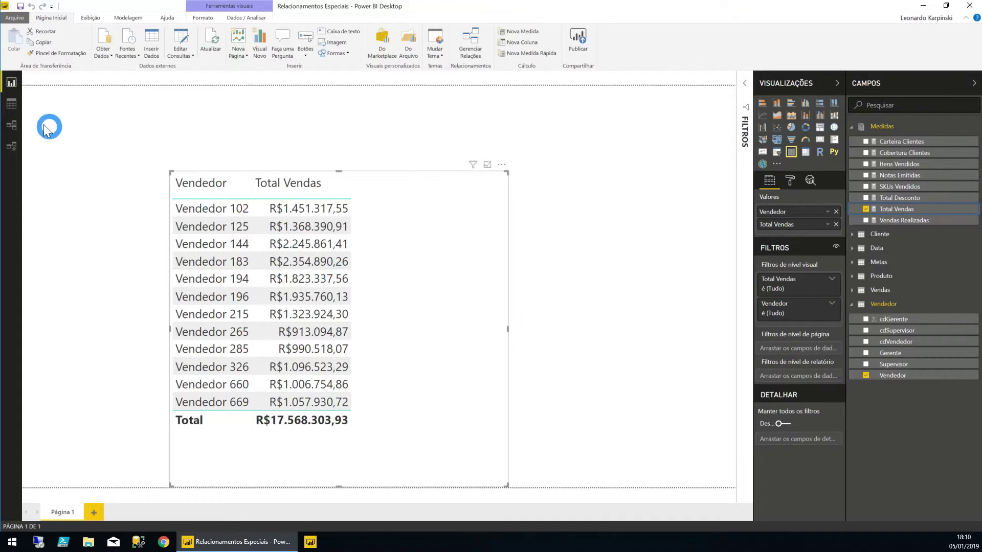
click(11, 125)
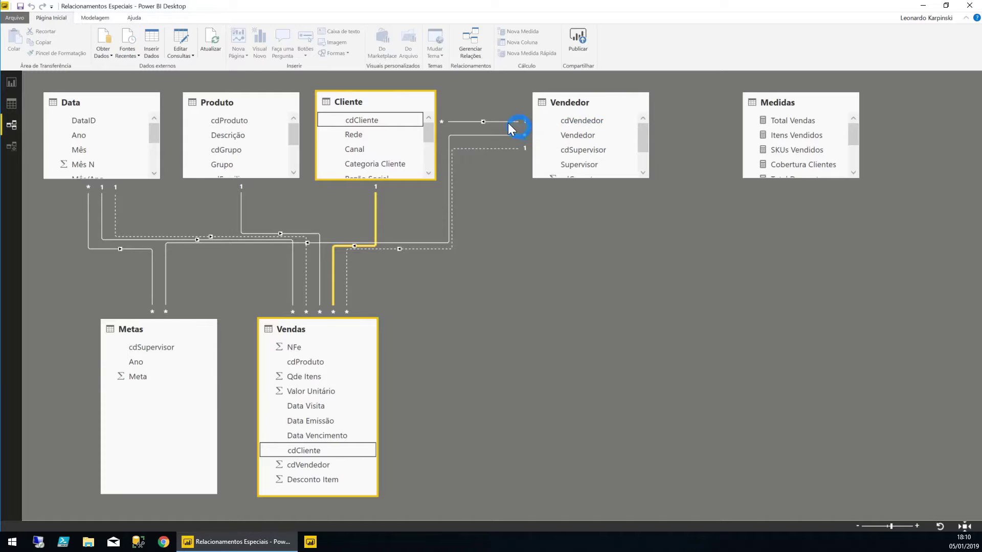
click(546, 119)
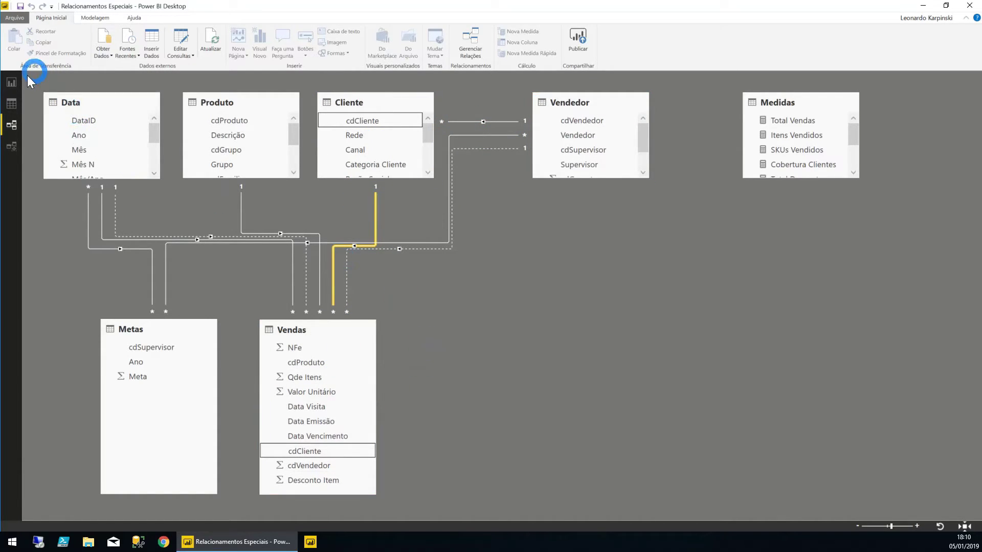
click(12, 82)
click(325, 208)
click(224, 208)
click(304, 210)
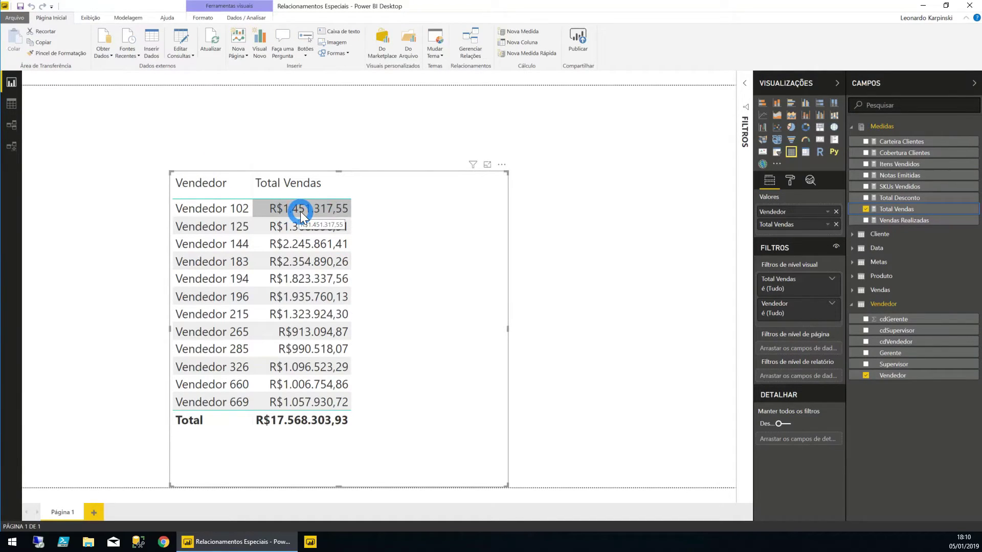
click(215, 208)
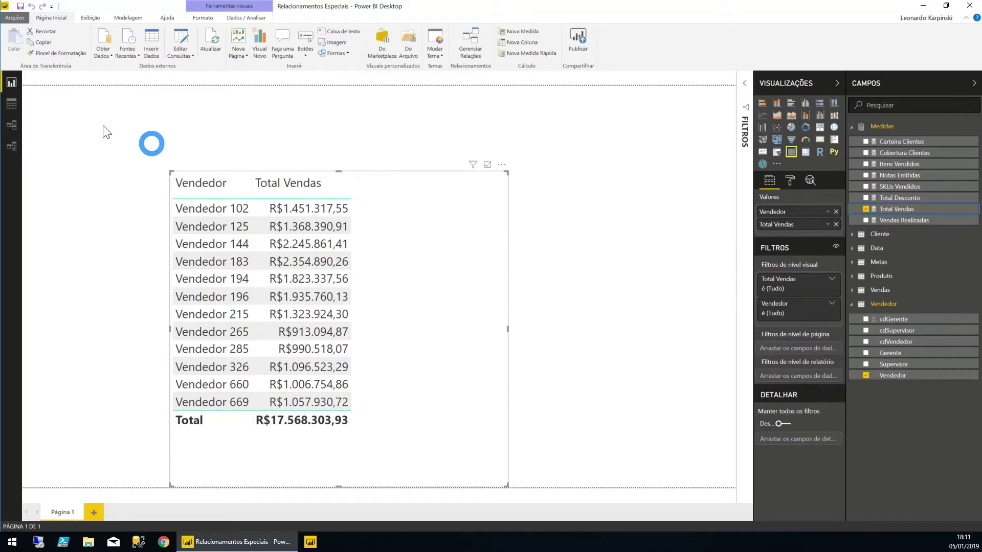
Try to activate the Vendas–Vendedor relationship alongside Cliente–Vendedor, and close the relationship editor without saving.
click(11, 125)
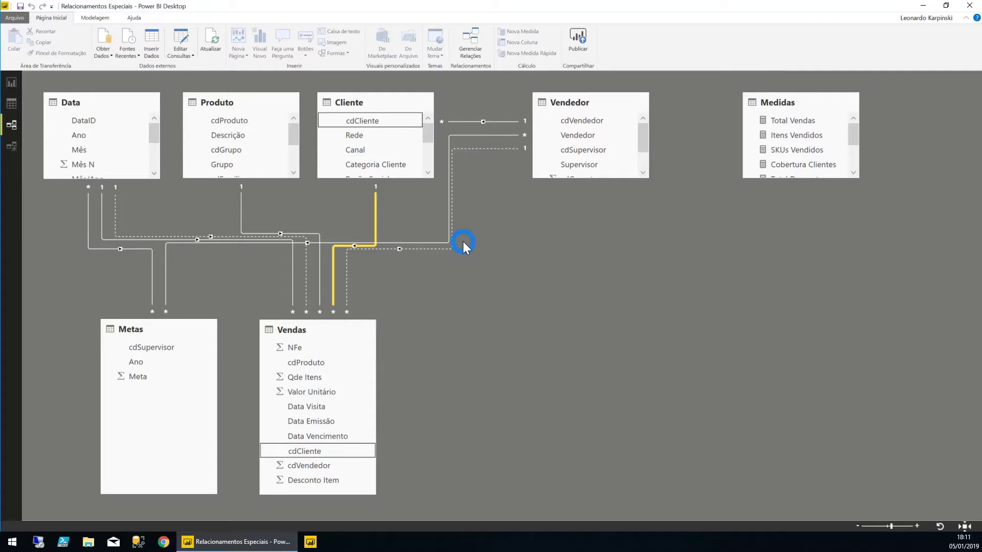
click(500, 149)
click(492, 148)
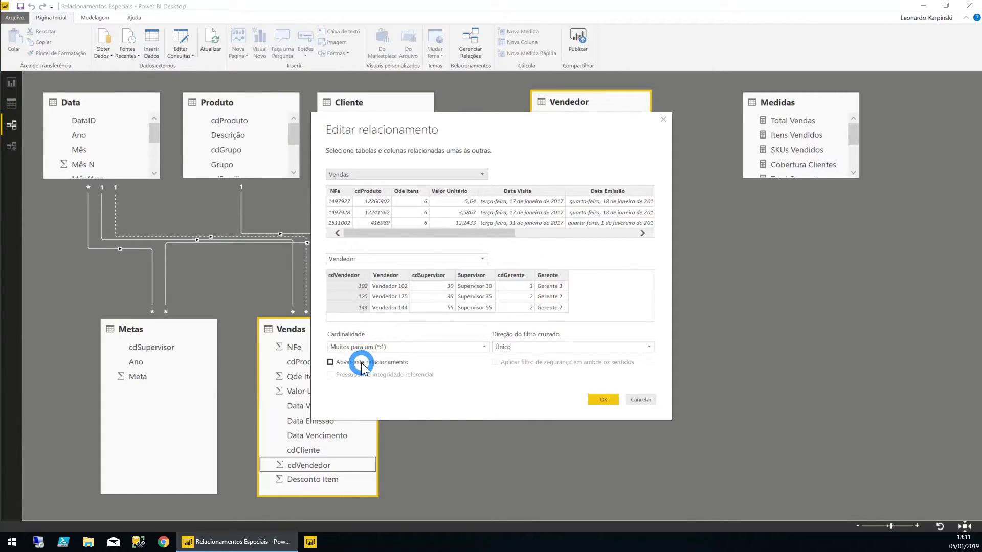
click(362, 367)
drag(412, 127, 661, 100)
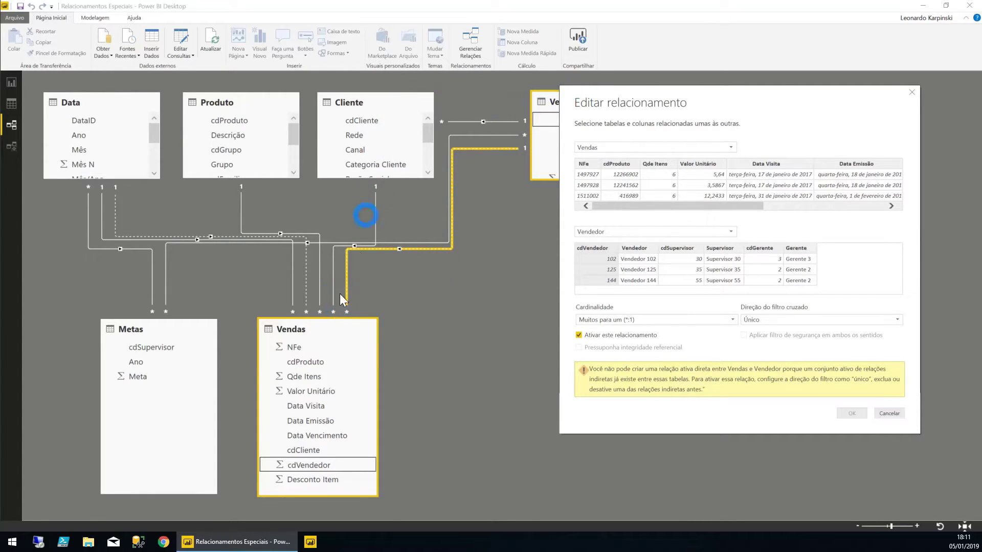
click(911, 92)
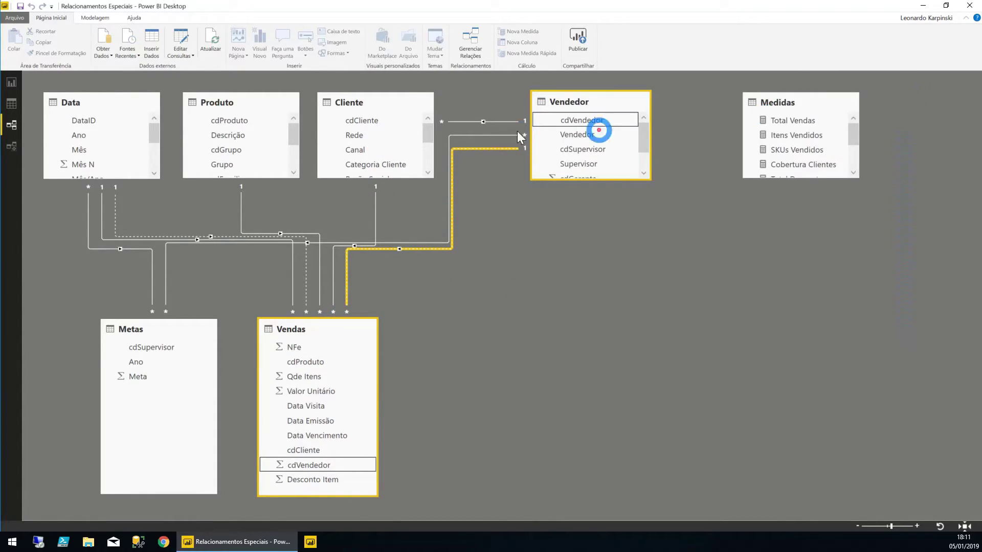
Deactivate the Cliente–Vendedor relationship in the data model.
click(481, 121)
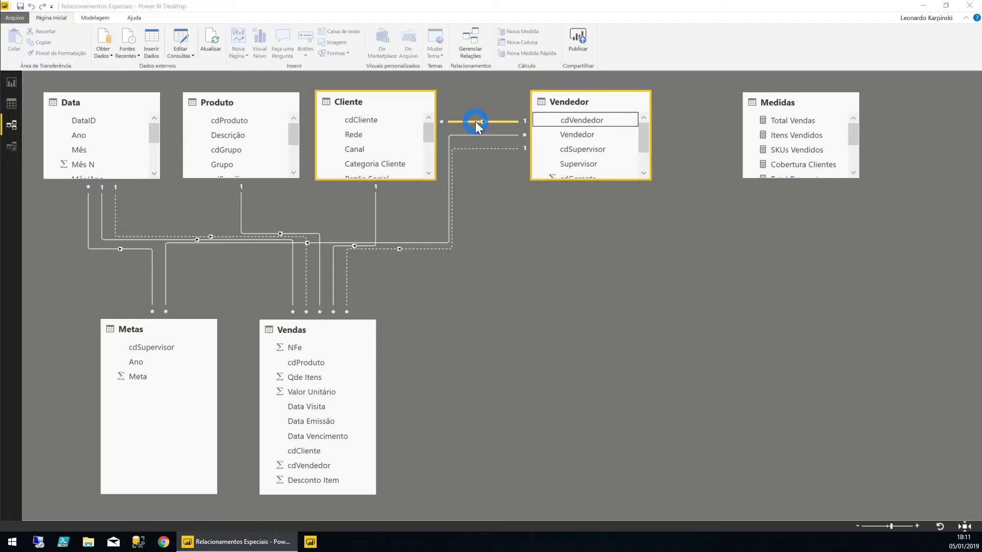
double_click(474, 121)
click(388, 360)
click(600, 400)
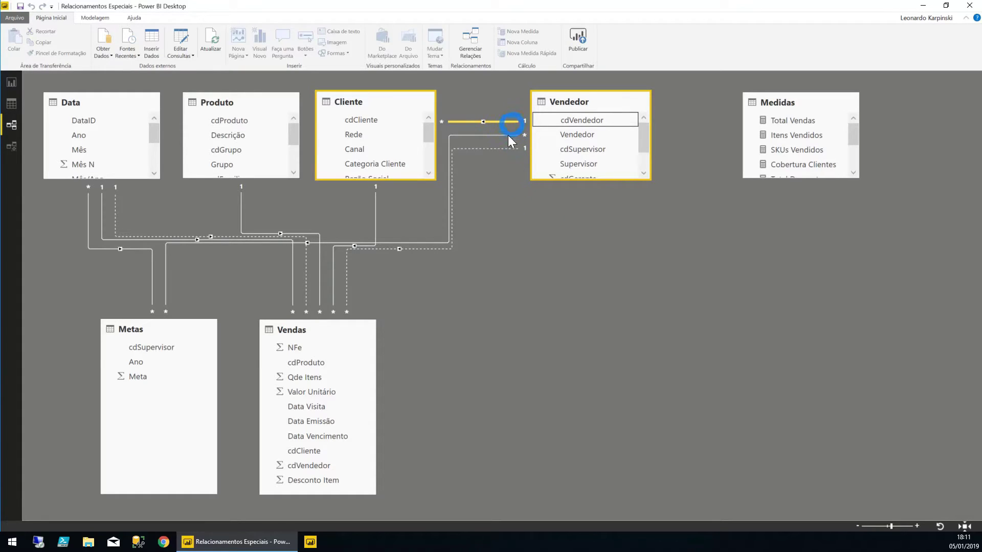
Activate the relationship between Vendas and Vendedor on cdVendedor in the data model.
click(495, 148)
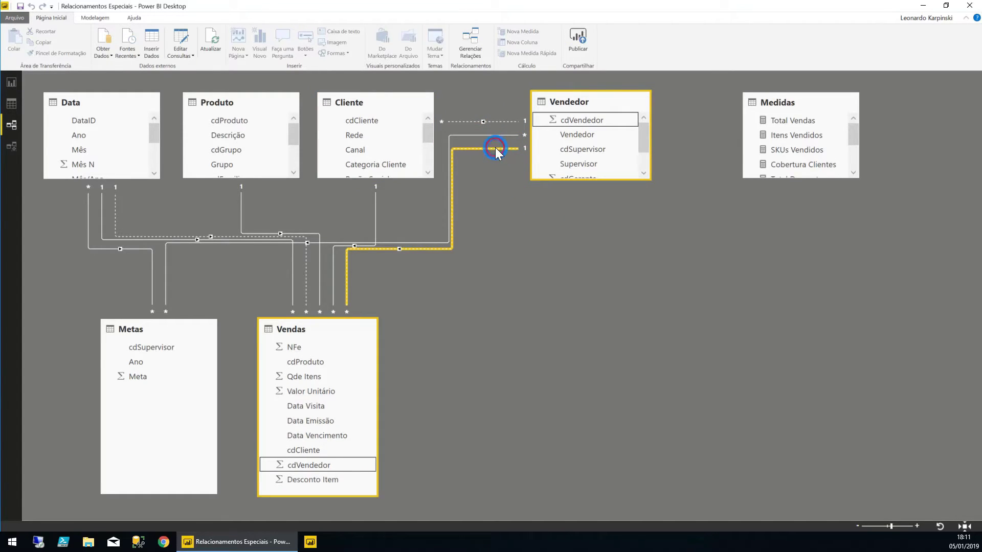
click(386, 363)
click(602, 400)
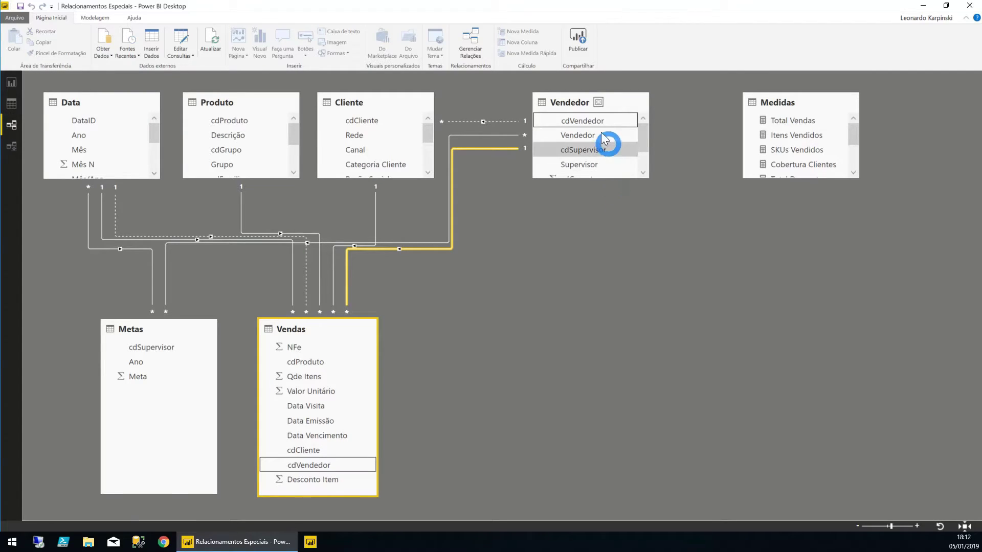
Review the inactive Cliente–Vendedor relationship and examine Total Vendas per Vendedor in the report with the direct Vendas–Vendedor relationship active.
click(443, 122)
click(387, 213)
drag(587, 120, 591, 122)
click(479, 124)
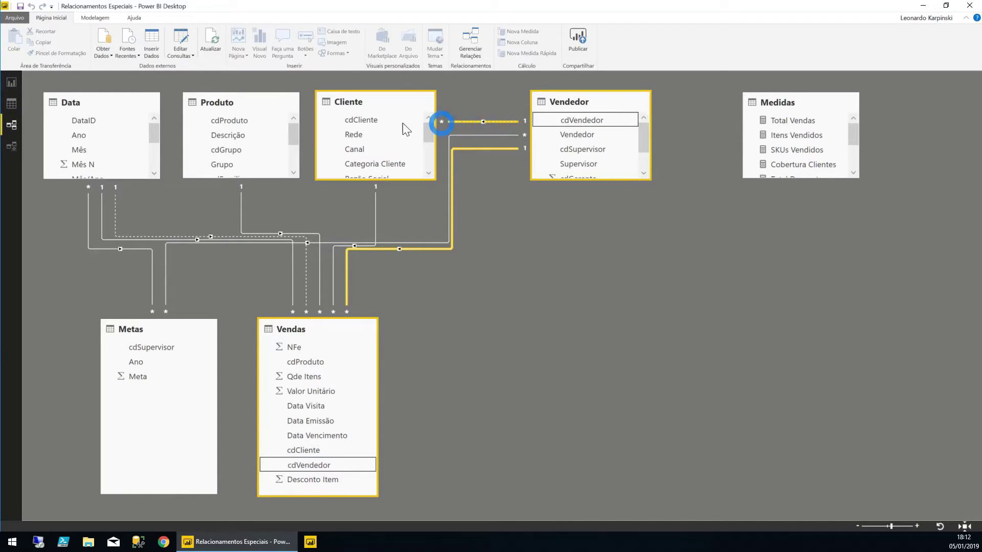
click(357, 219)
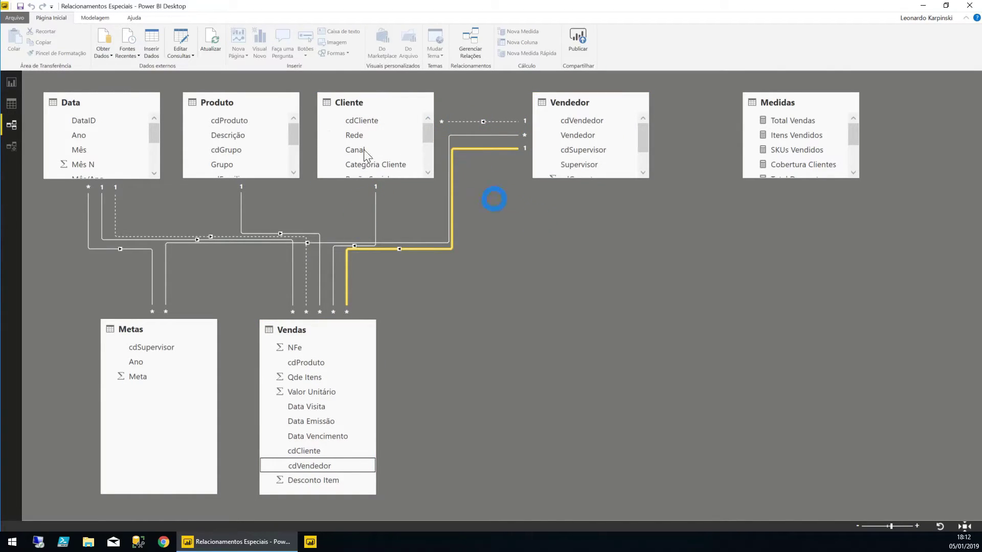
click(19, 81)
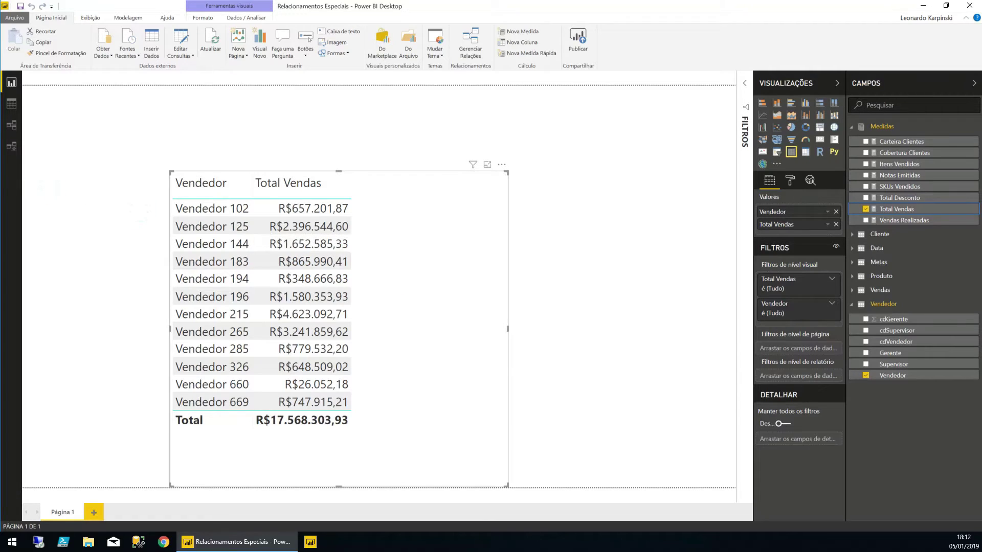
Trace the inactive Cliente–Vendedor relationship from Vendedor to Cliente in the model diagram.
click(12, 126)
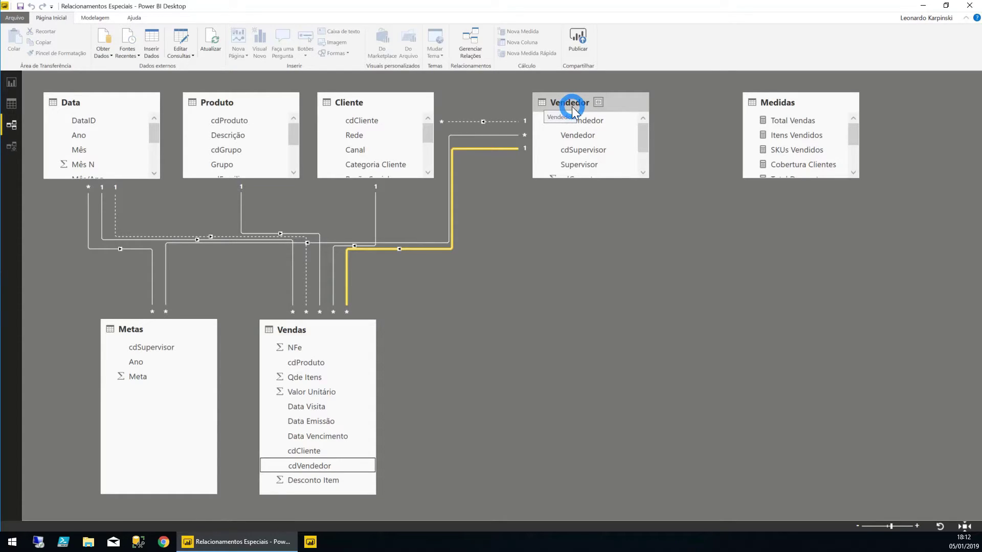
click(571, 106)
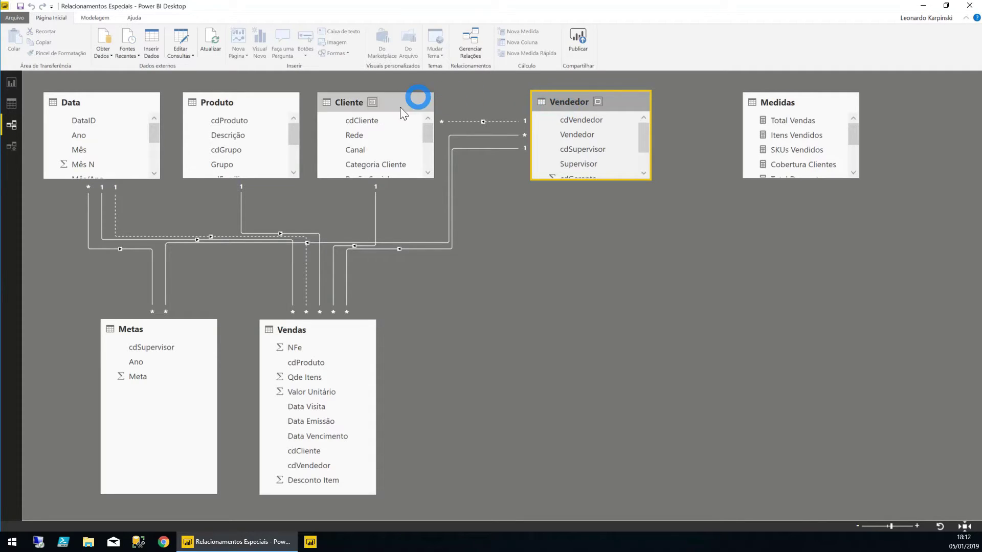
click(494, 122)
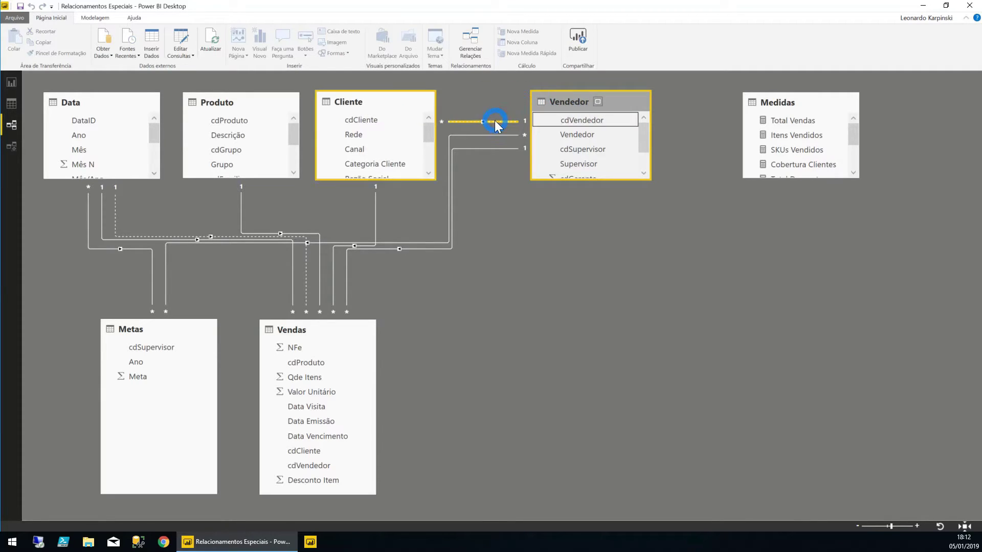
click(357, 134)
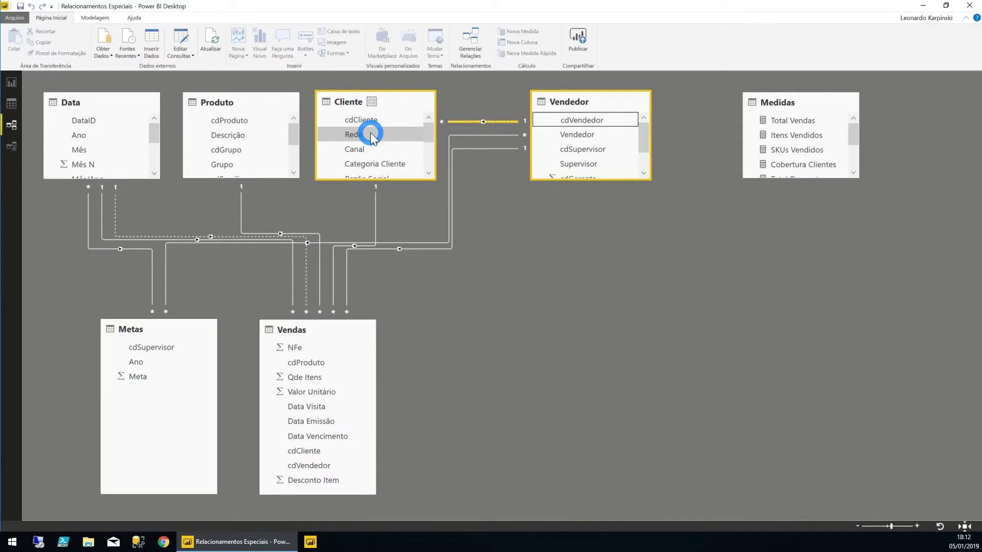
Inspect the Carteira Clientes measure's formula in the report, focusing on its USERELATIONSHIP line between Cliente[cdVendedor] and Vendedor[cdVendedor].
click(11, 82)
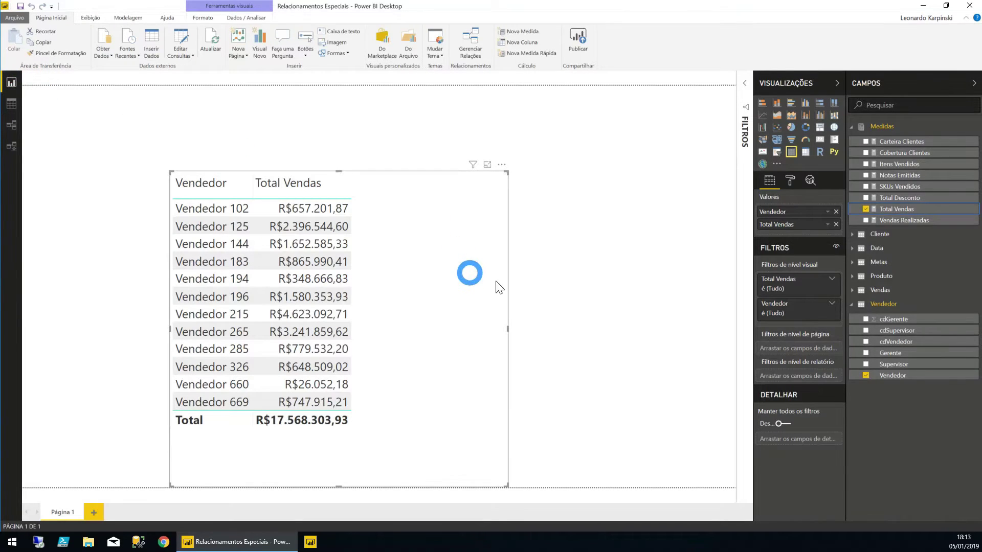
click(901, 144)
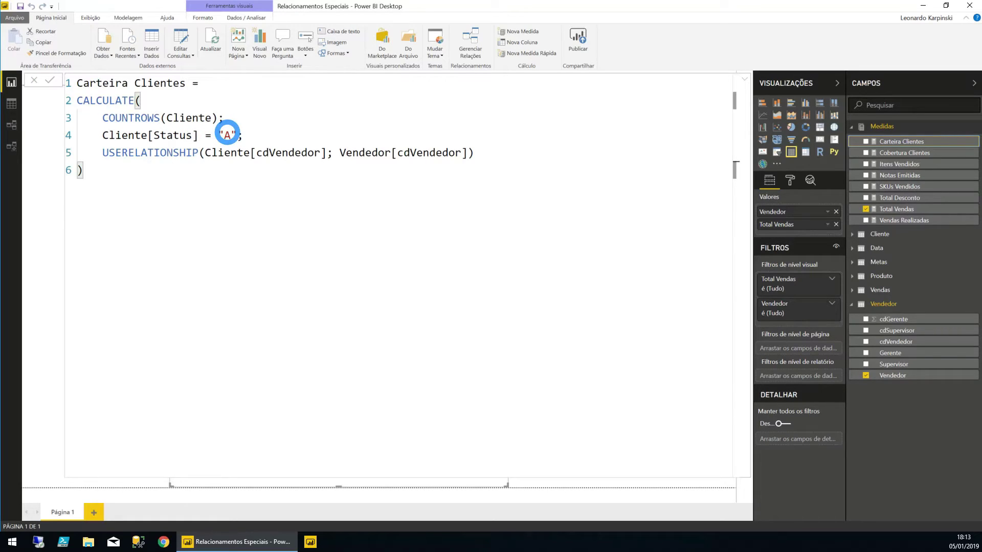
drag(102, 154, 509, 151)
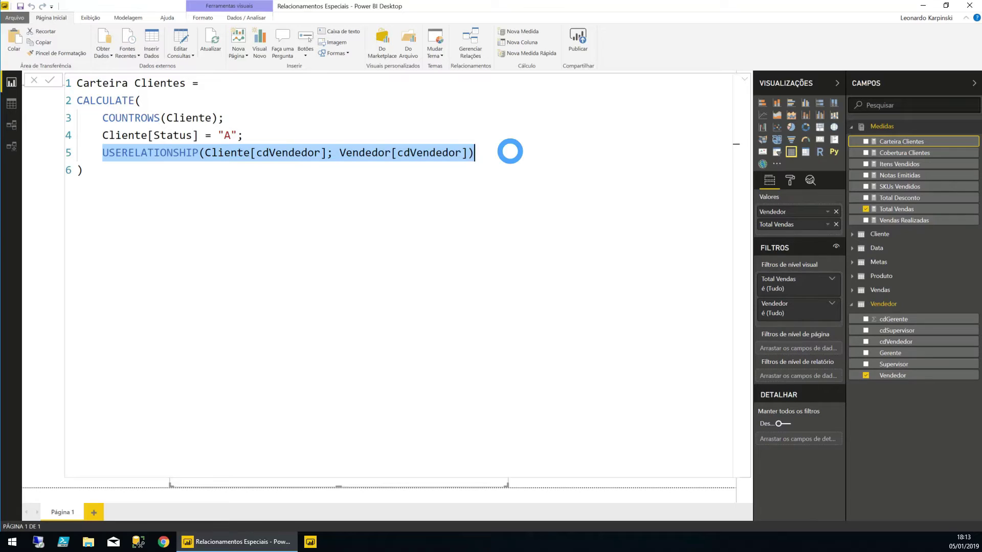
key(Return)
Add the Carteira Clientes measure to the Vendedor table visual to check each salesperson's clients, and remove it again.
drag(898, 142, 416, 336)
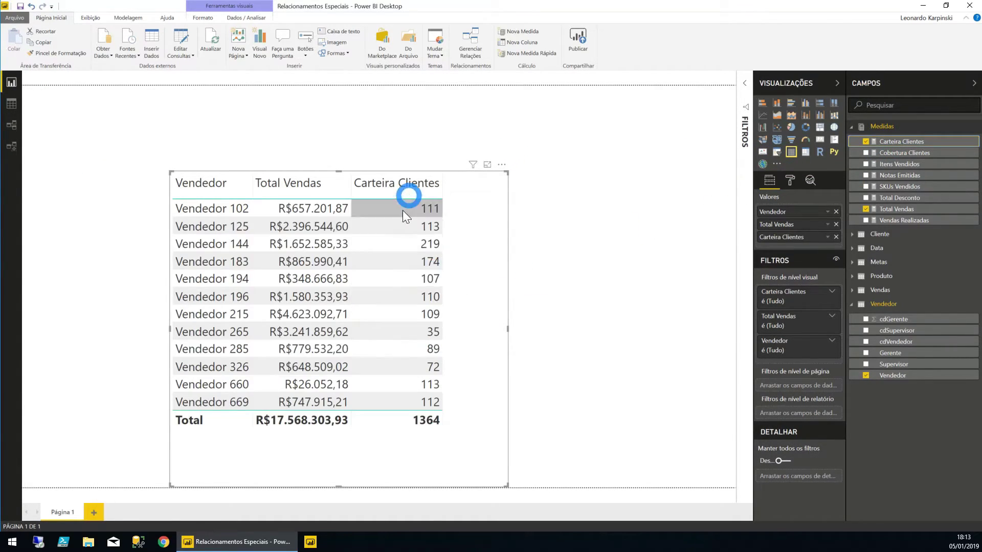
click(204, 184)
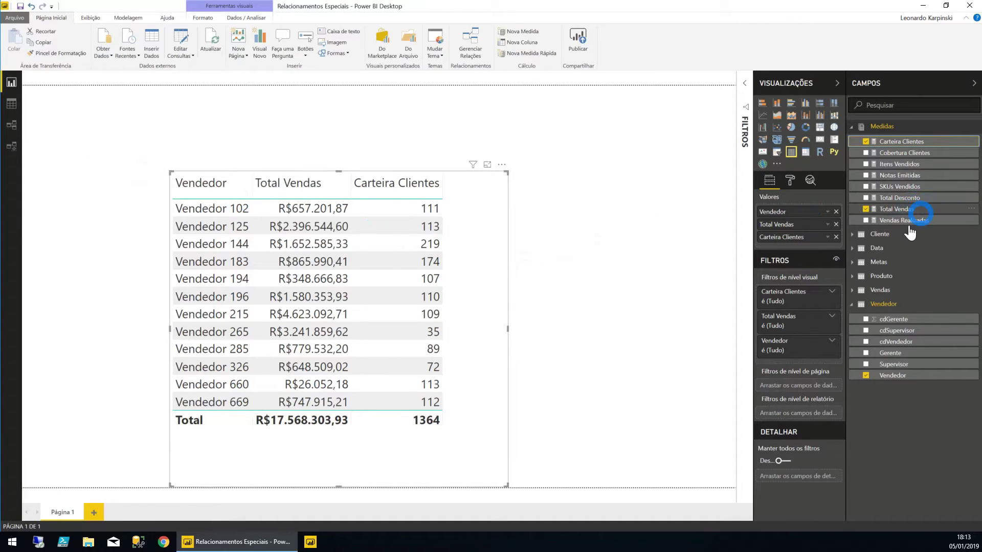
click(836, 237)
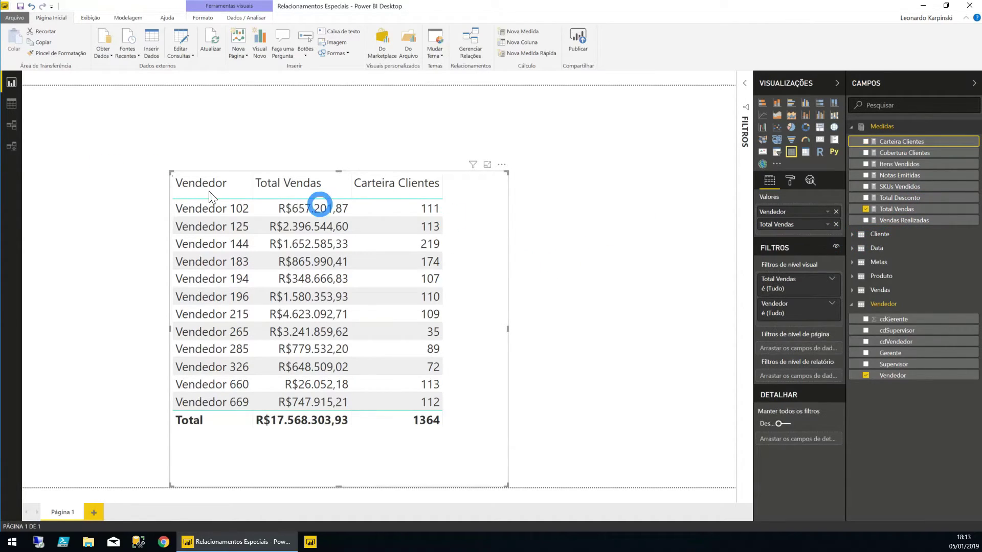
Examine the cdCliente and cdVendedor fields of the Cliente table in the model diagram.
click(15, 127)
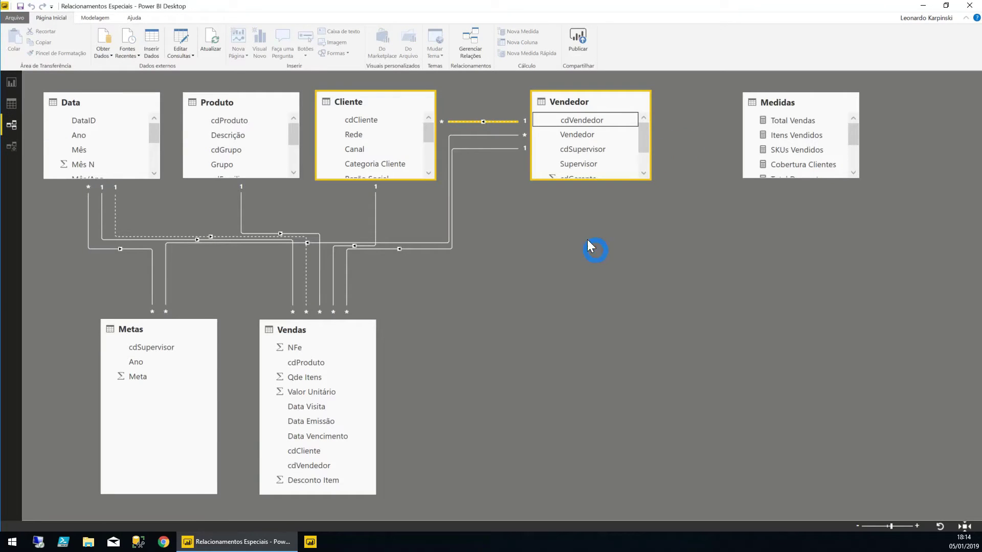
click(354, 117)
scroll(361, 125, down, 3)
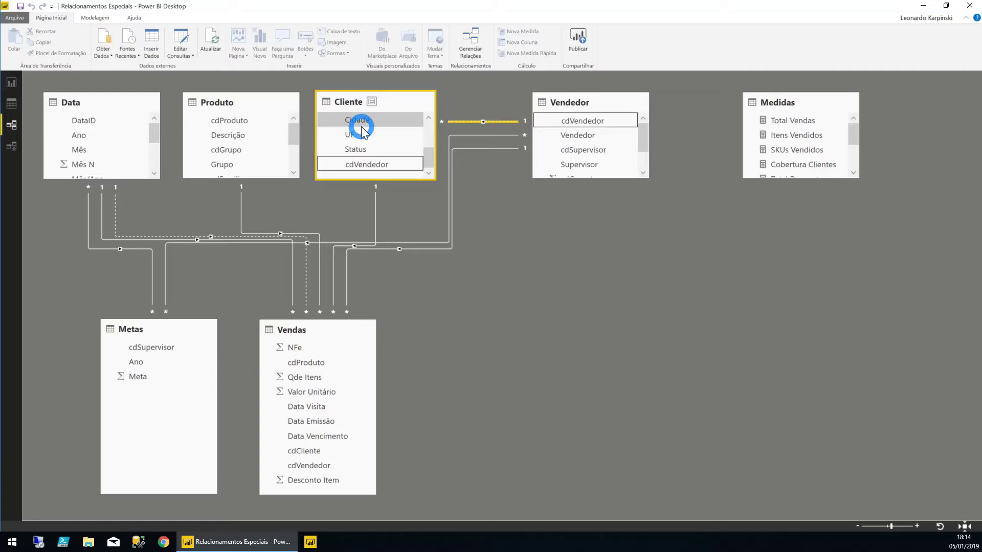
mouse_move(369, 162)
mouse_down()
mouse_move(350, 166)
mouse_move(377, 172)
mouse_up()
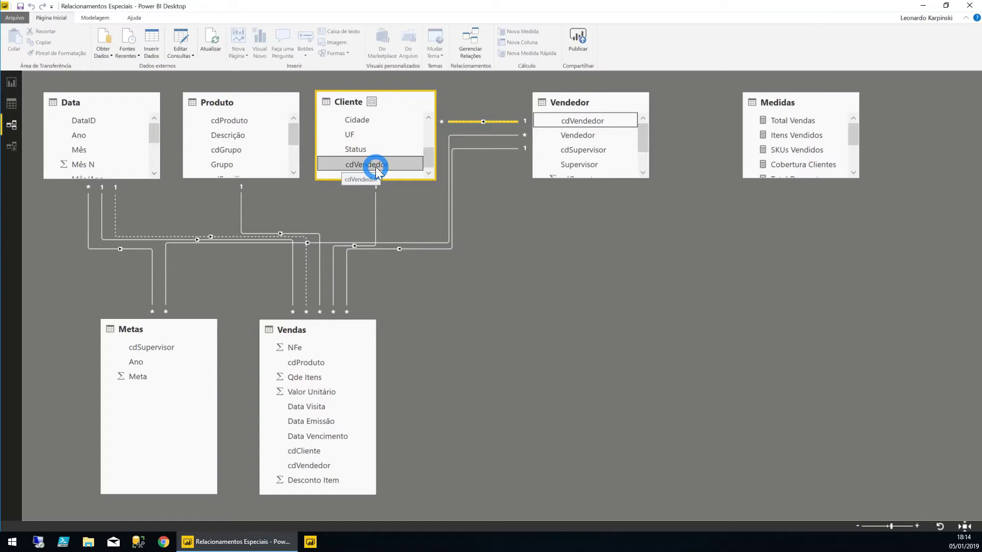
drag(375, 167, 377, 102)
scroll(385, 134, up, 3)
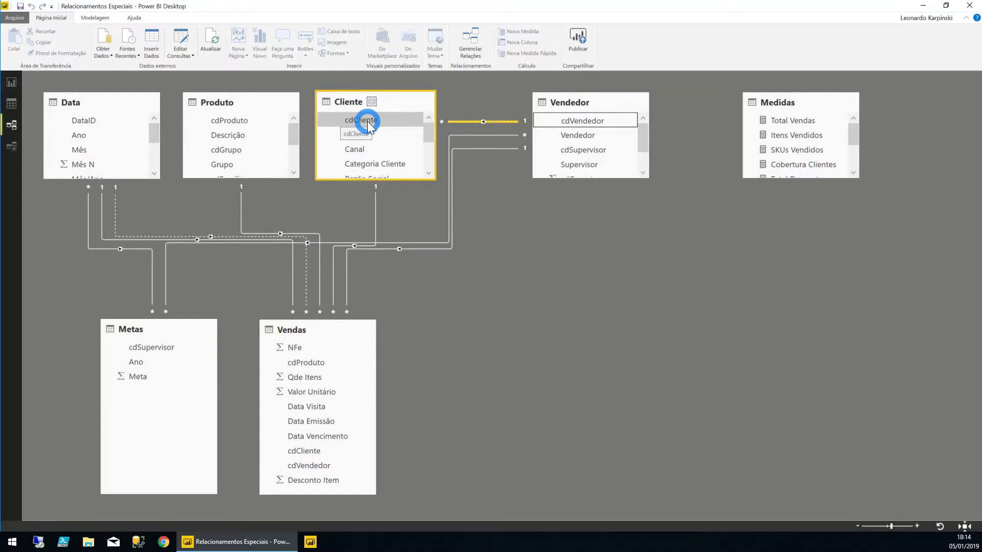
scroll(378, 125, down, 5)
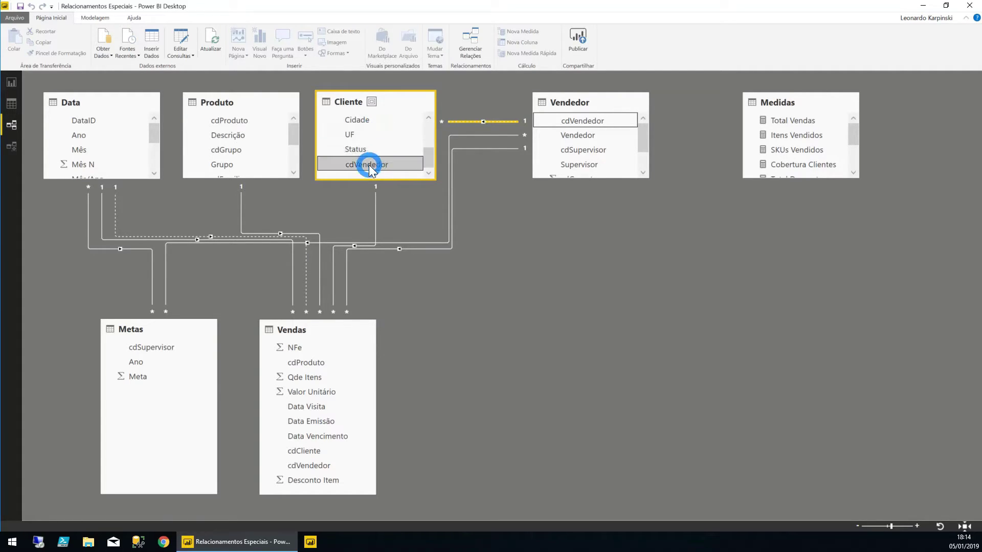
Inspect the Cliente table's data rows, focusing on the cdCliente column.
click(12, 103)
click(924, 140)
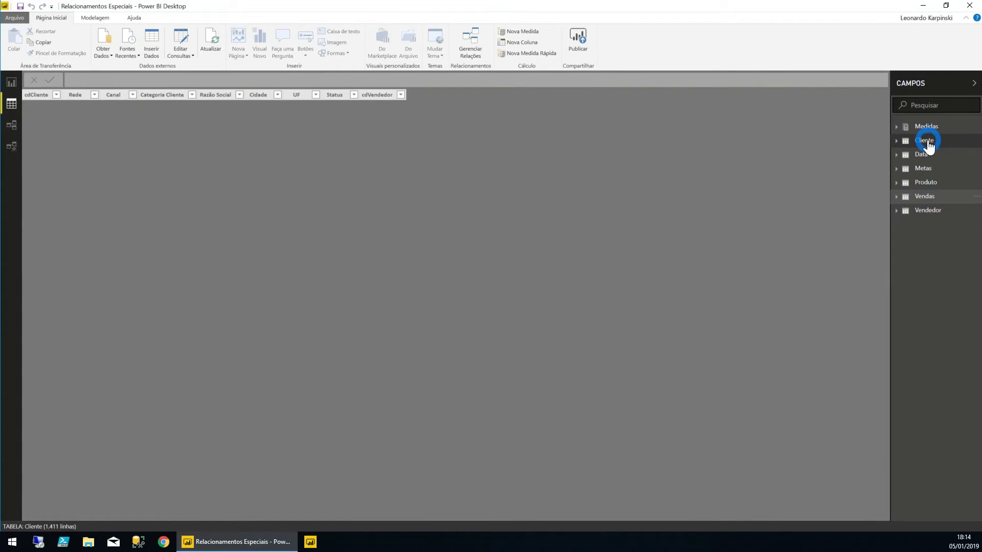
click(44, 96)
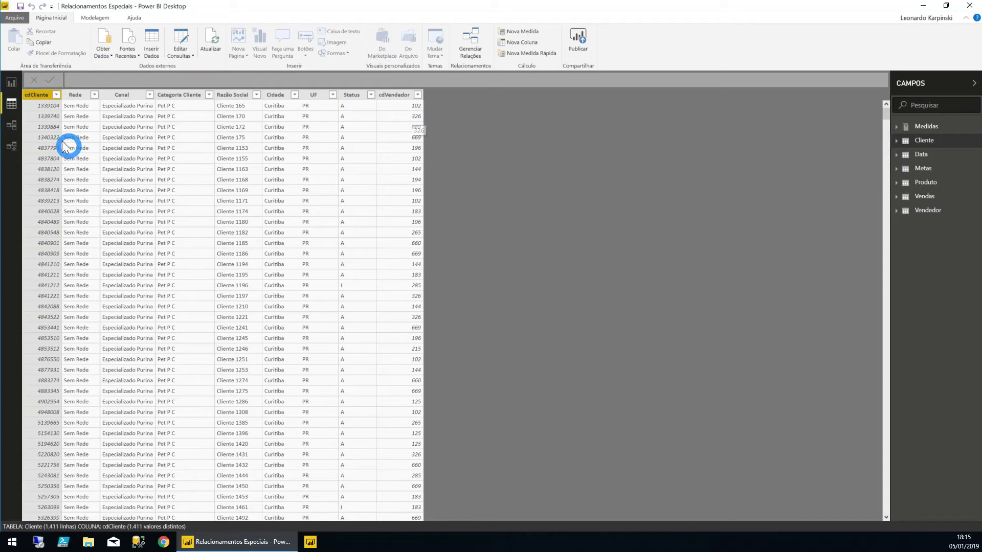
Move the Vendedor and Medidas tables in the model diagram to make room for another table between Cliente and Vendedor.
click(14, 124)
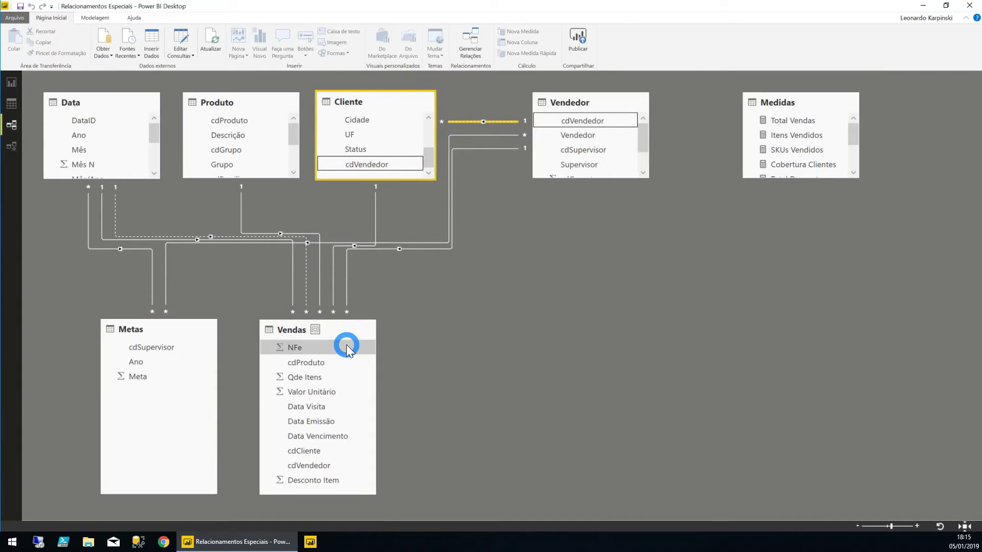
click(345, 102)
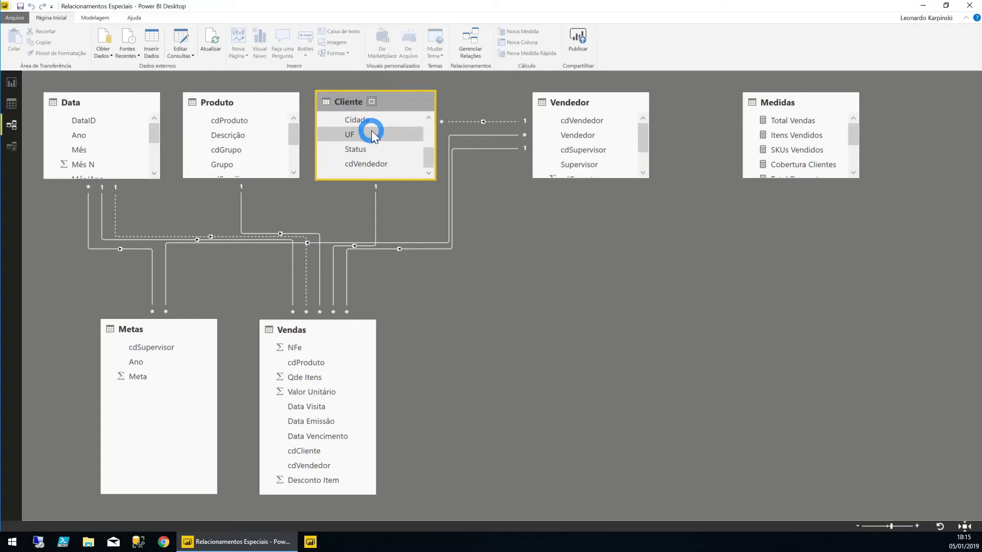
click(374, 163)
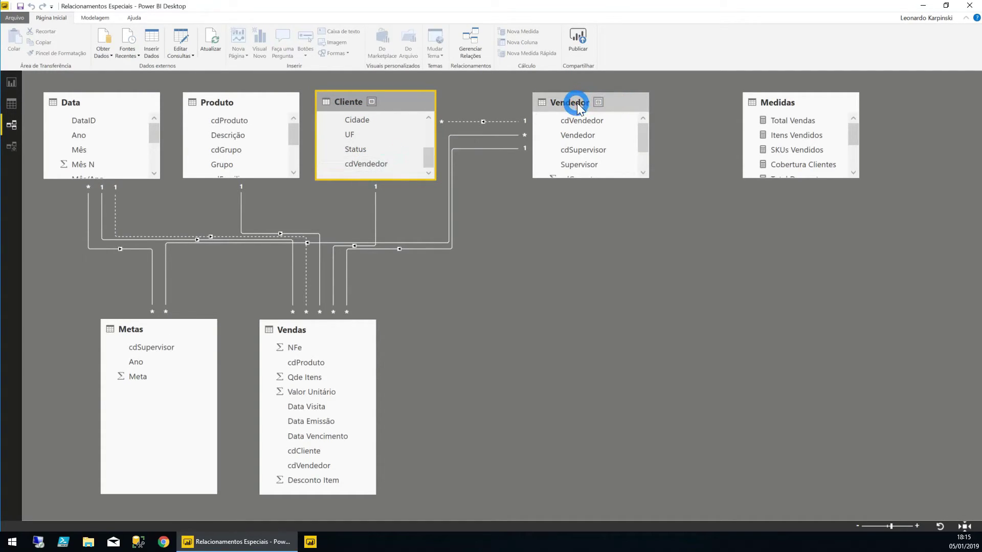
drag(597, 95, 651, 94)
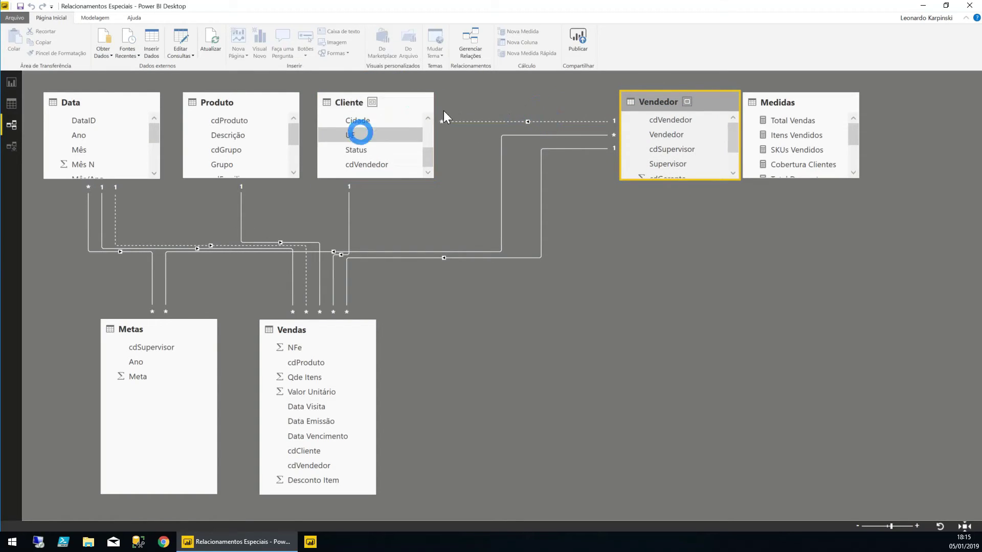
click(501, 121)
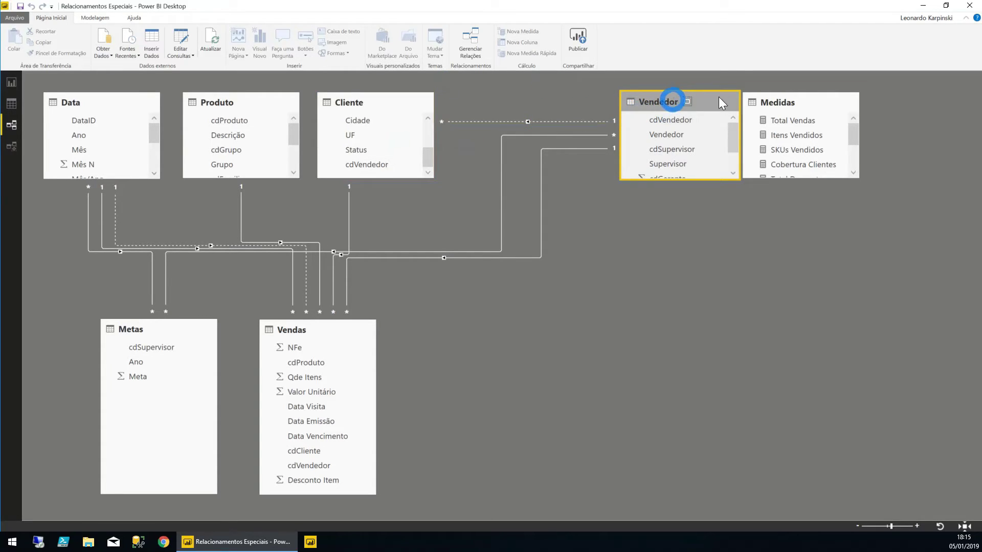
drag(777, 103, 818, 101)
drag(723, 97, 775, 98)
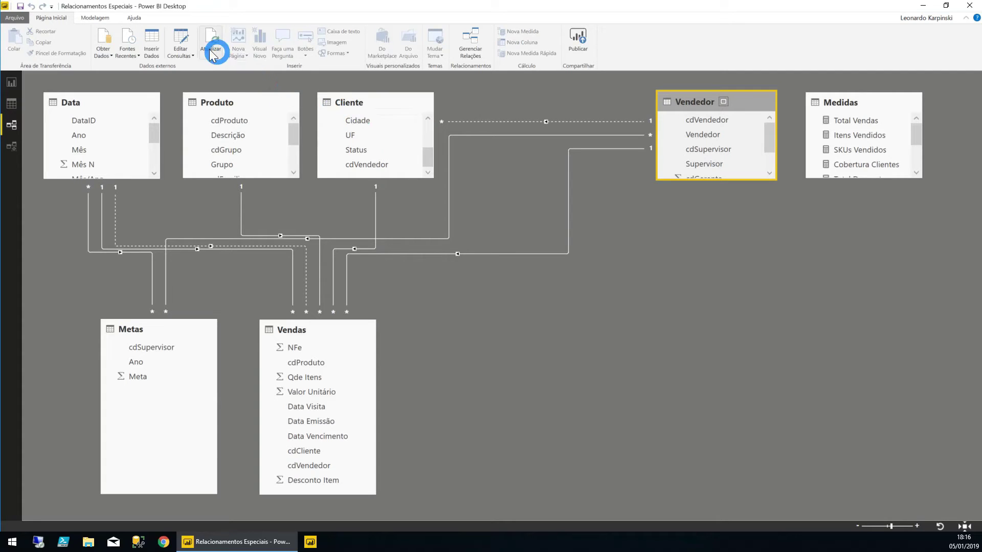
Remove the cdVendedor column from the Cliente query in Power Query Editor.
click(181, 34)
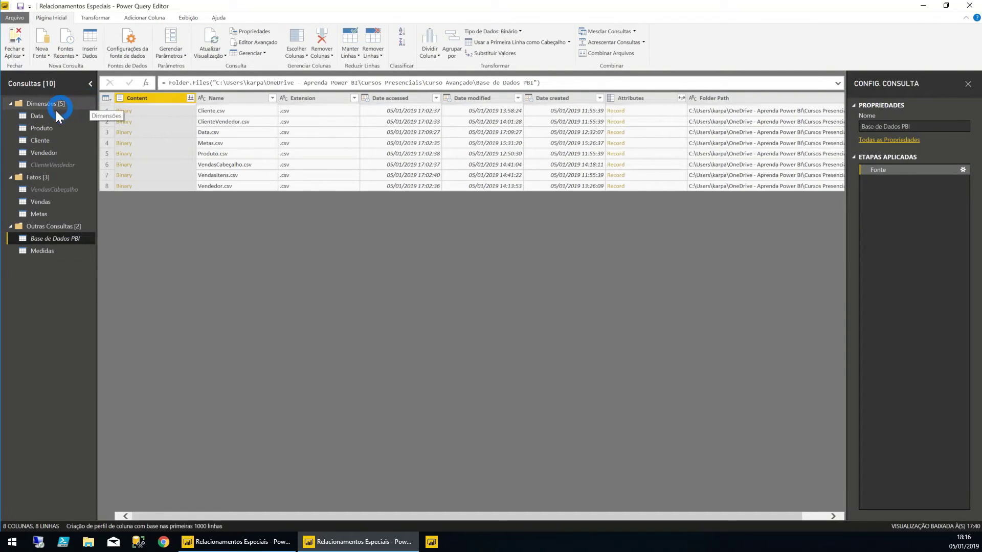
click(45, 142)
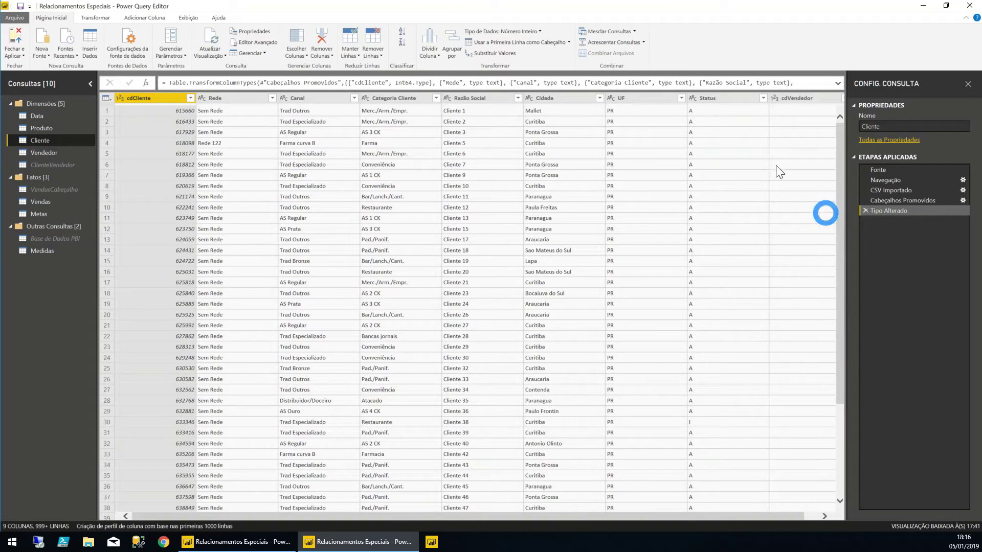
right_click(799, 102)
click(818, 114)
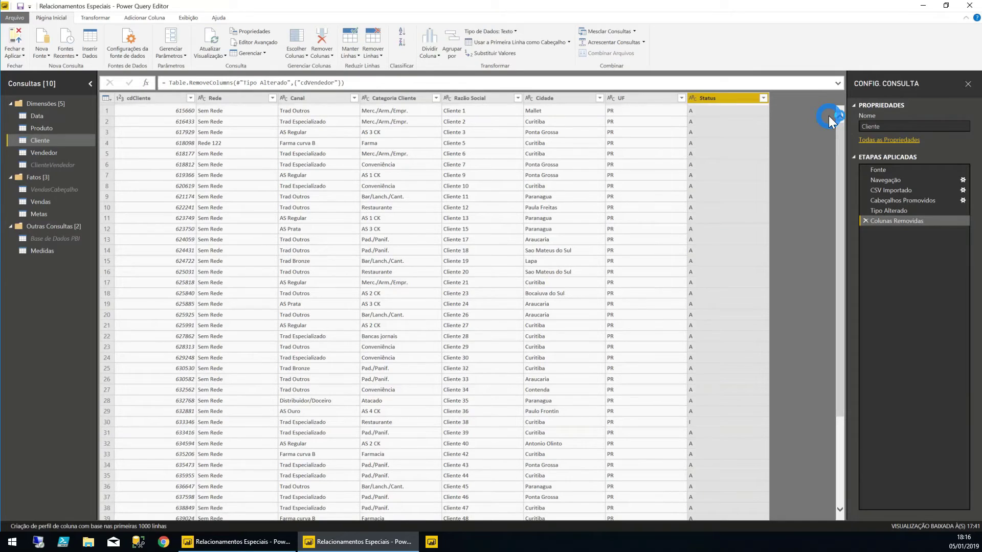
Enable loading of the ClienteVendedor query into the model and apply the query changes.
click(49, 165)
click(154, 109)
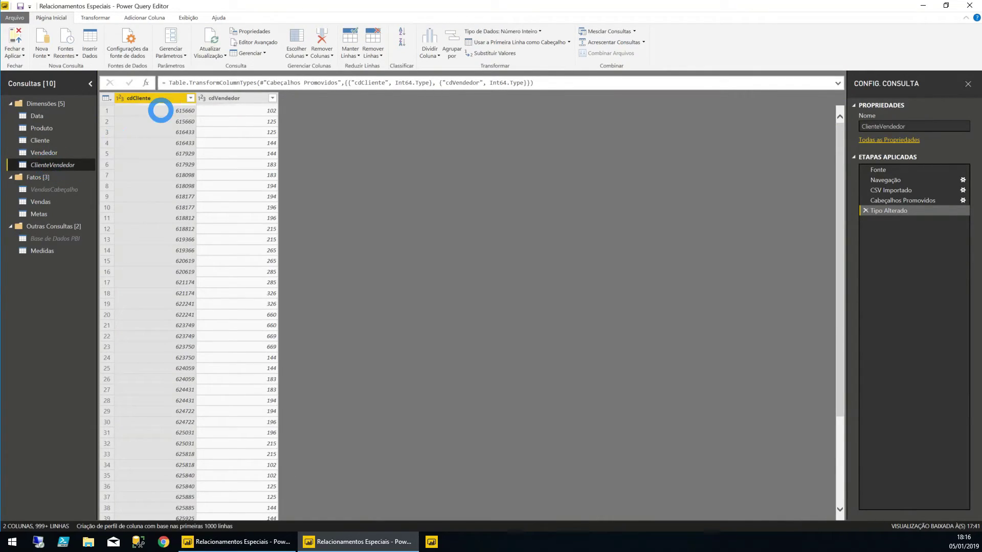
right_click(45, 165)
click(87, 215)
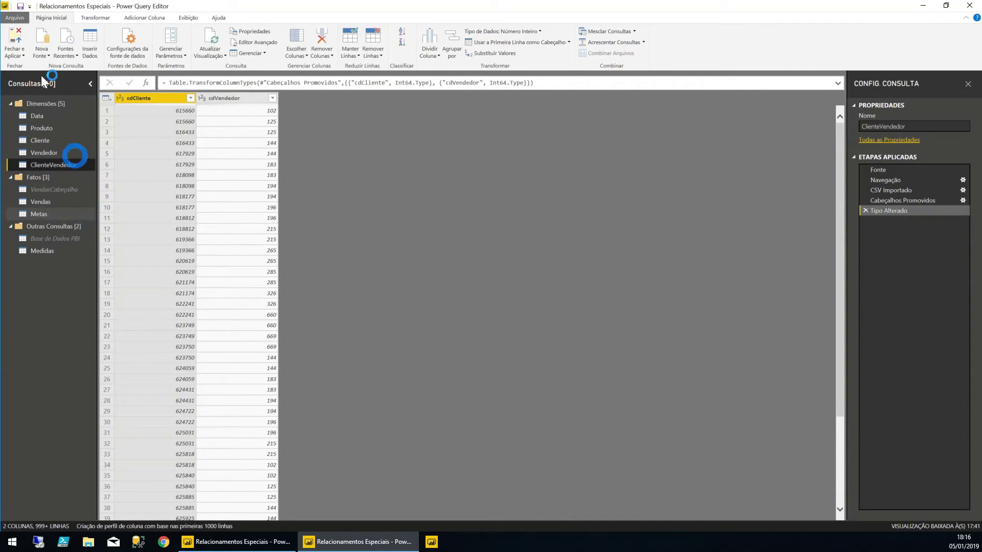
click(20, 40)
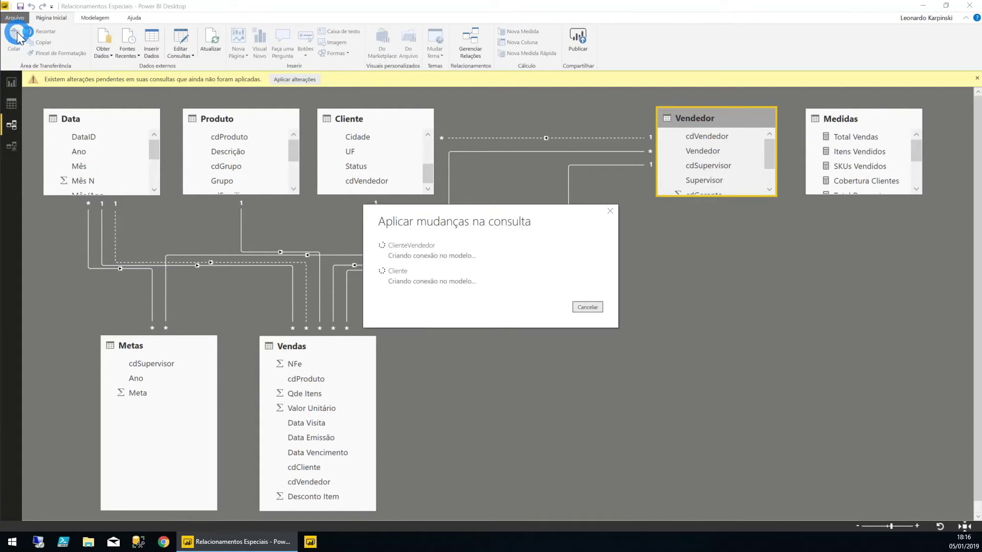
Place the ClienteVendedor table between Cliente and Vendedor, and relate Cliente's cdCliente to its cdCliente field.
drag(800, 261, 516, 82)
drag(369, 116, 523, 121)
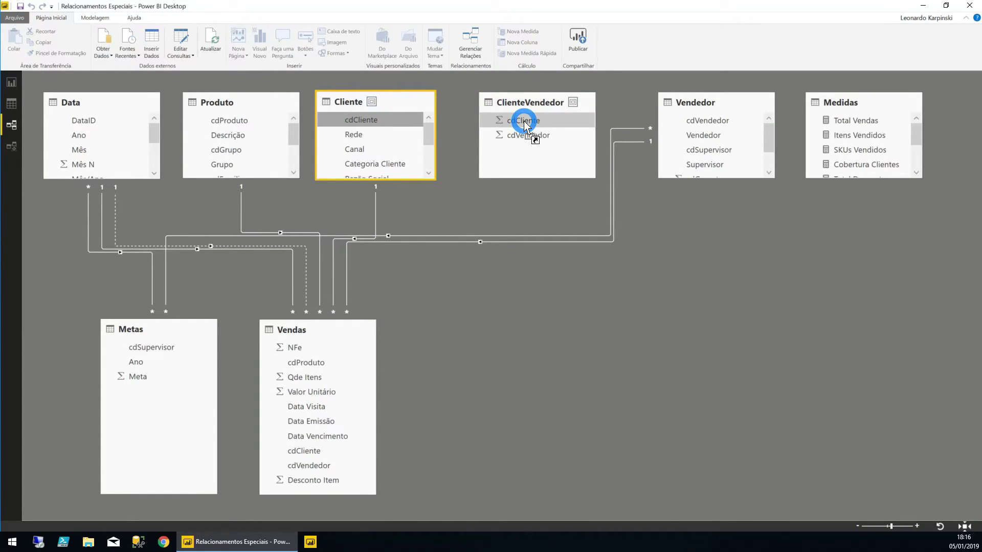
Relate ClienteVendedor's cdVendedor to Vendedor's cdVendedor and align both tables in the upper row of the model diagram.
drag(535, 136, 707, 122)
drag(526, 108, 539, 103)
drag(684, 97, 699, 99)
drag(537, 97, 540, 98)
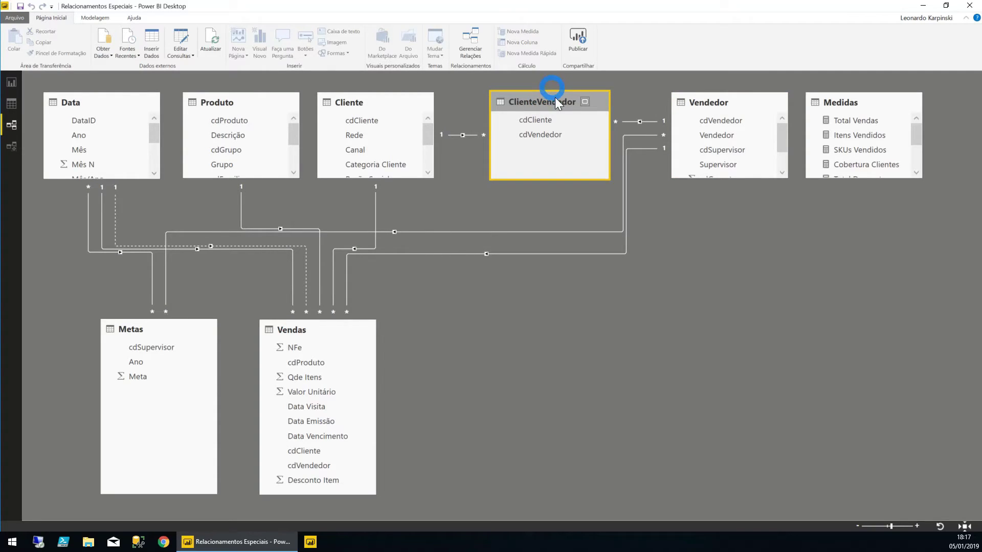
Deactivate the relationship between Vendas and Vendedor, comparing the report's total sales per salesperson before and after.
click(10, 84)
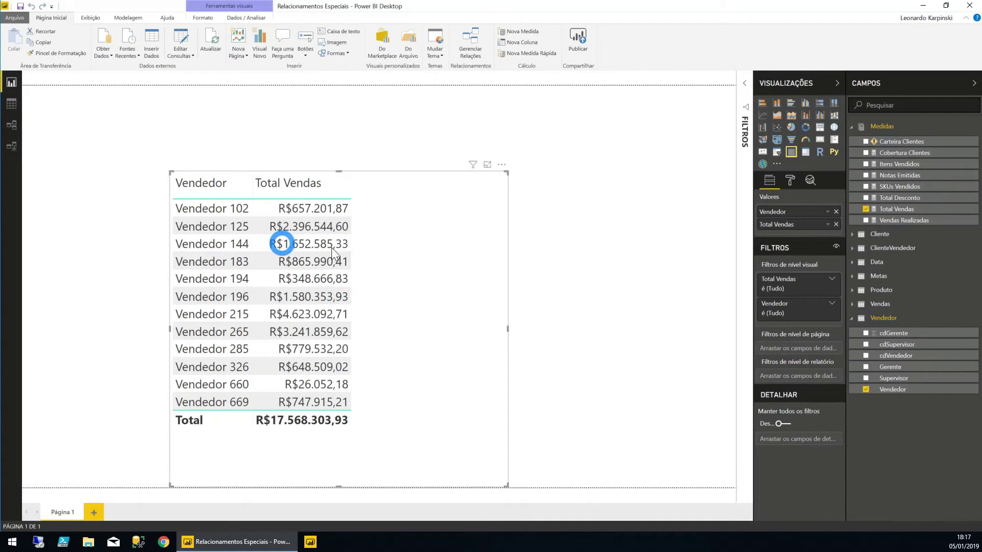
click(11, 128)
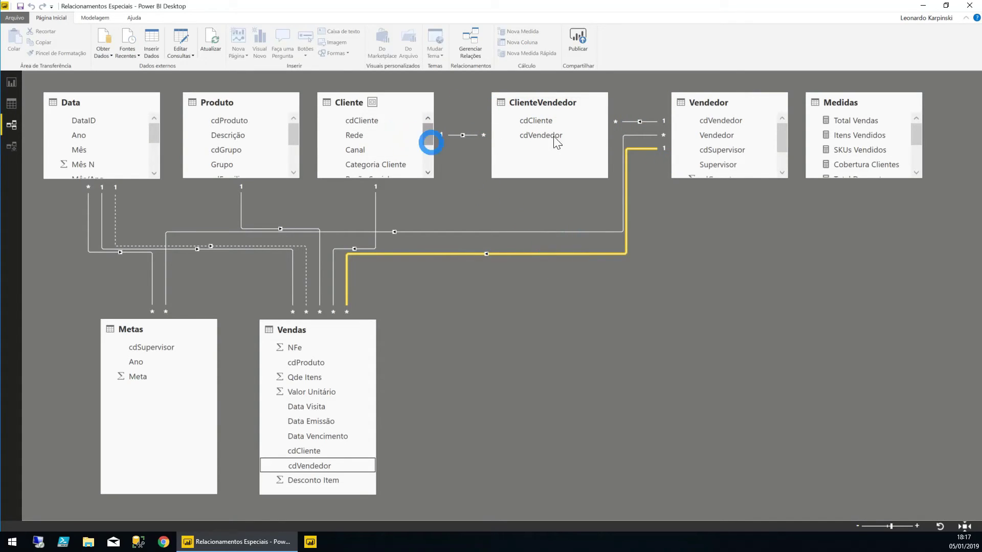
click(582, 254)
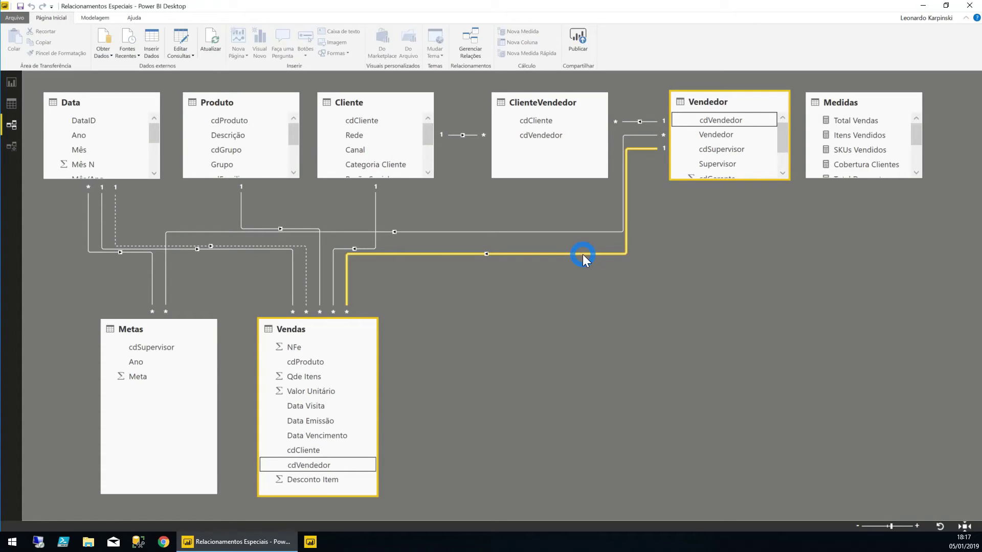
double_click(582, 254)
click(378, 364)
click(597, 399)
click(10, 84)
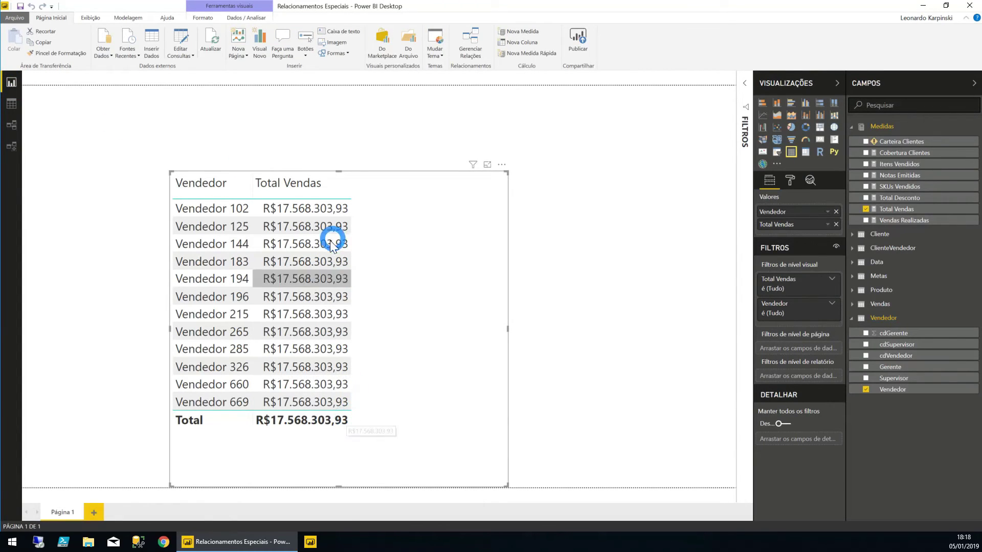
Set the cross-filter direction between ClienteVendedor and Cliente to Ambas and check the sales per salesperson in the report.
click(12, 124)
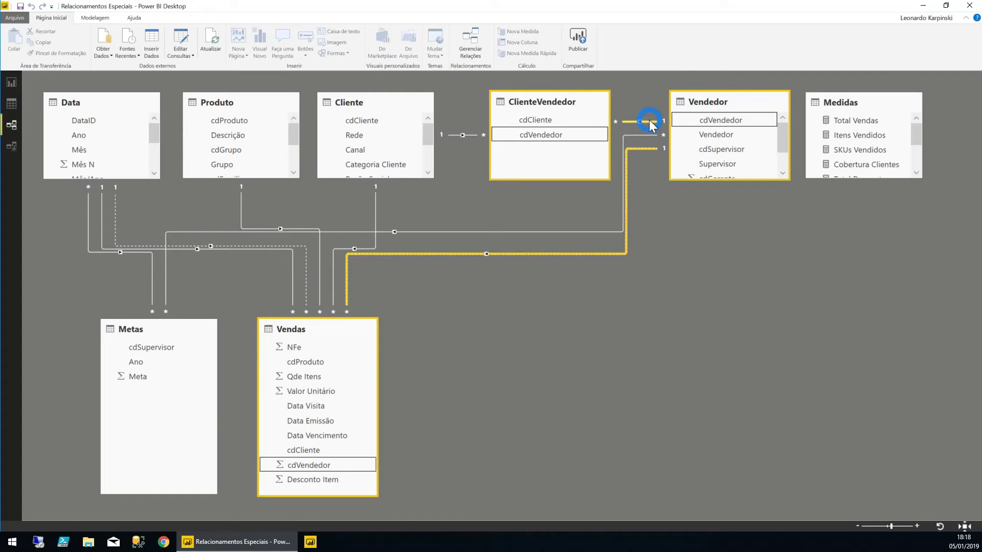
click(467, 134)
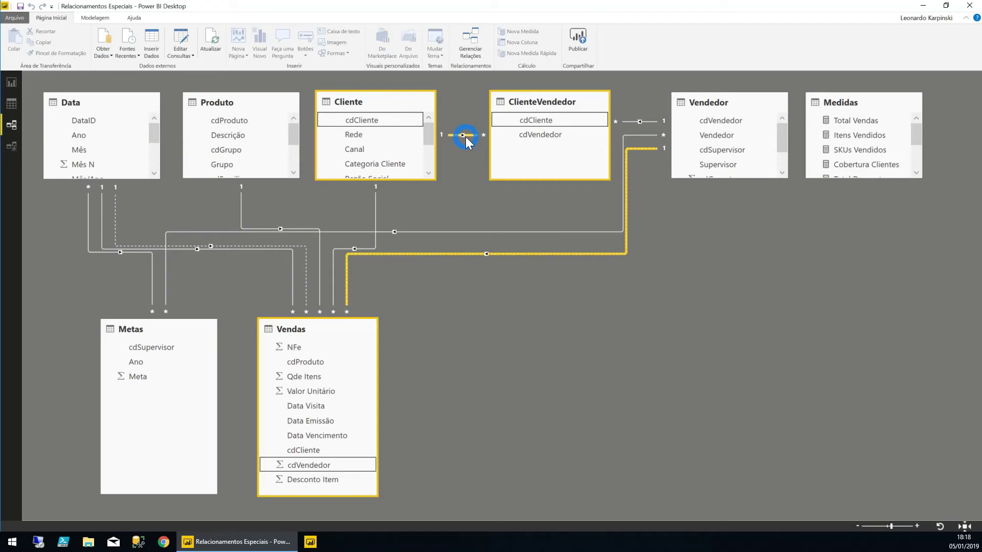
double_click(461, 134)
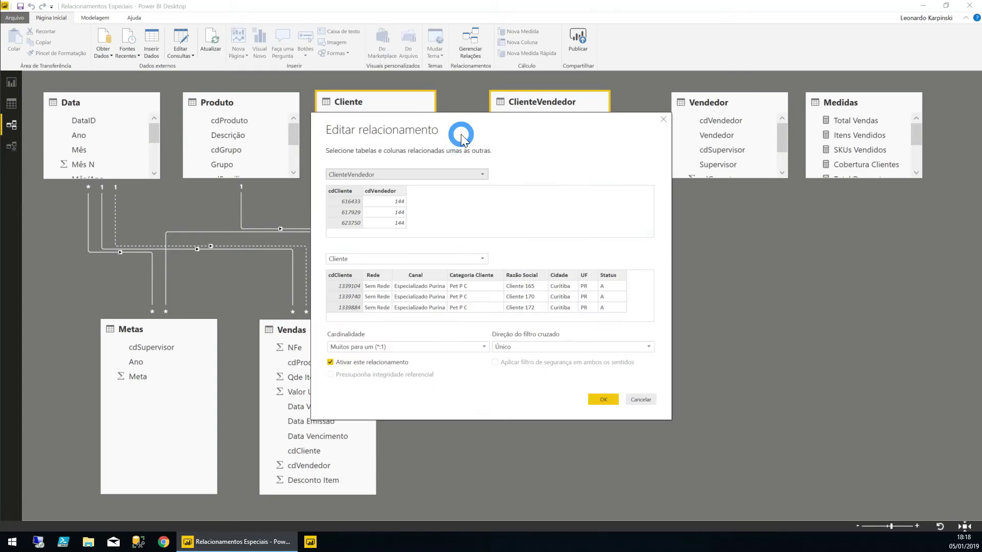
click(520, 347)
click(522, 367)
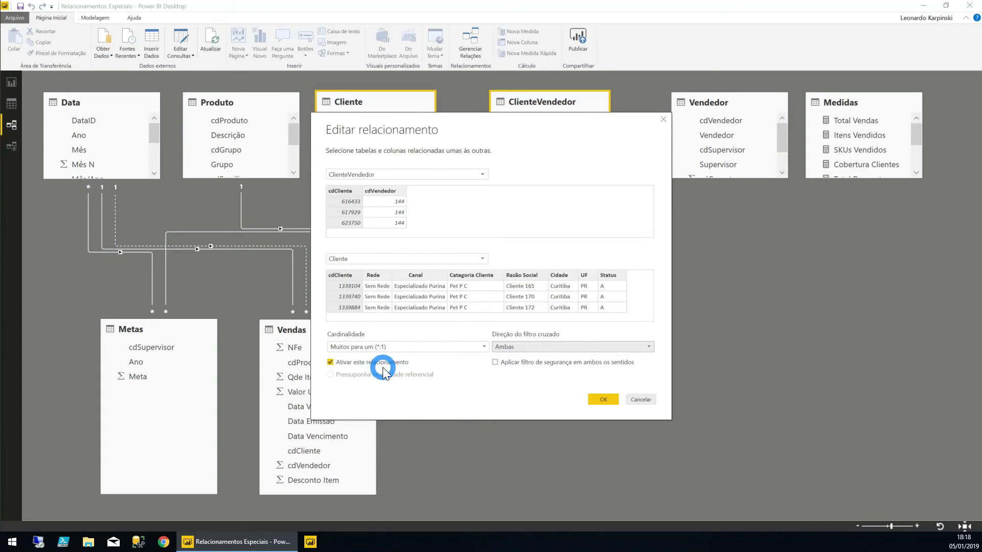
click(608, 399)
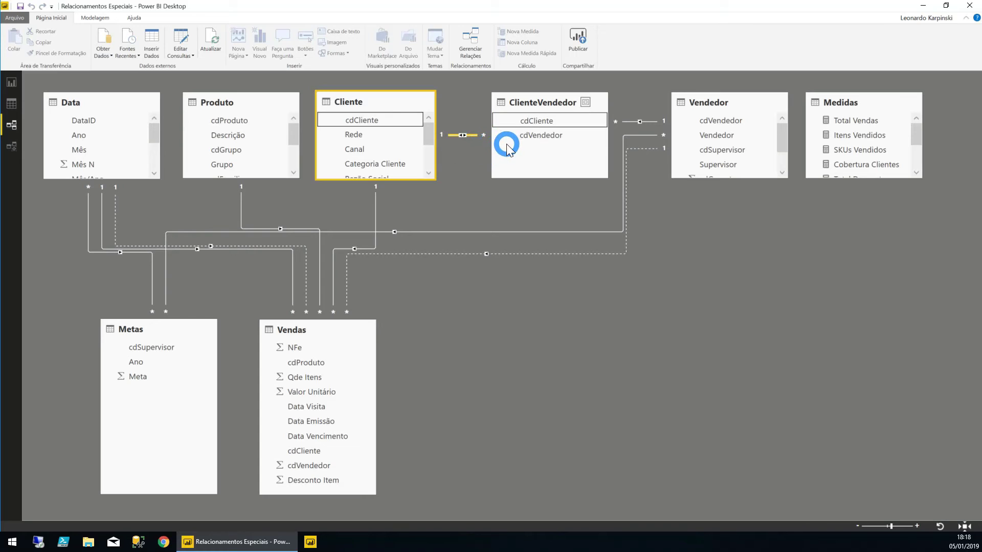
click(12, 83)
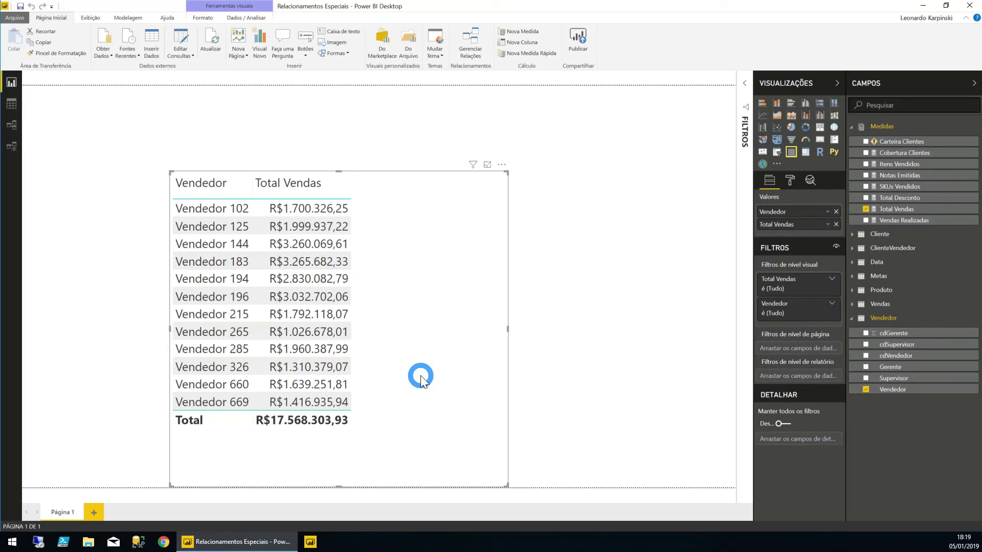
click(435, 220)
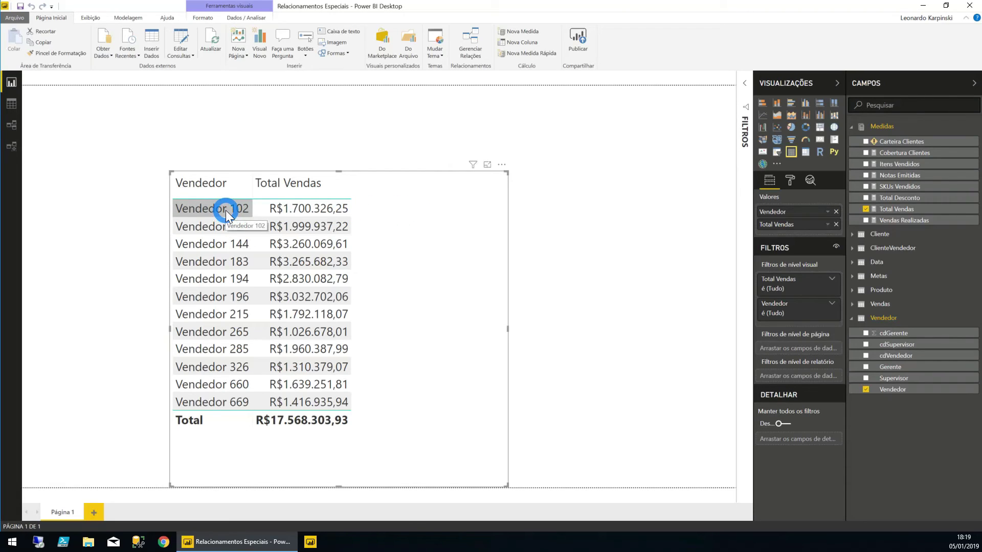
Reactivate the relationship between Vendas and Vendedor and check the total sales per salesperson in the report.
click(17, 125)
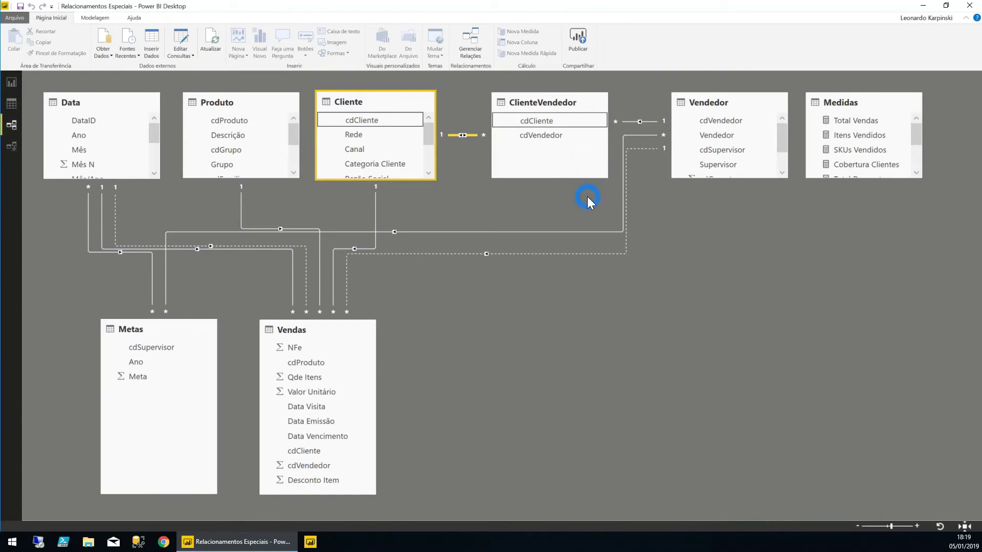
click(593, 255)
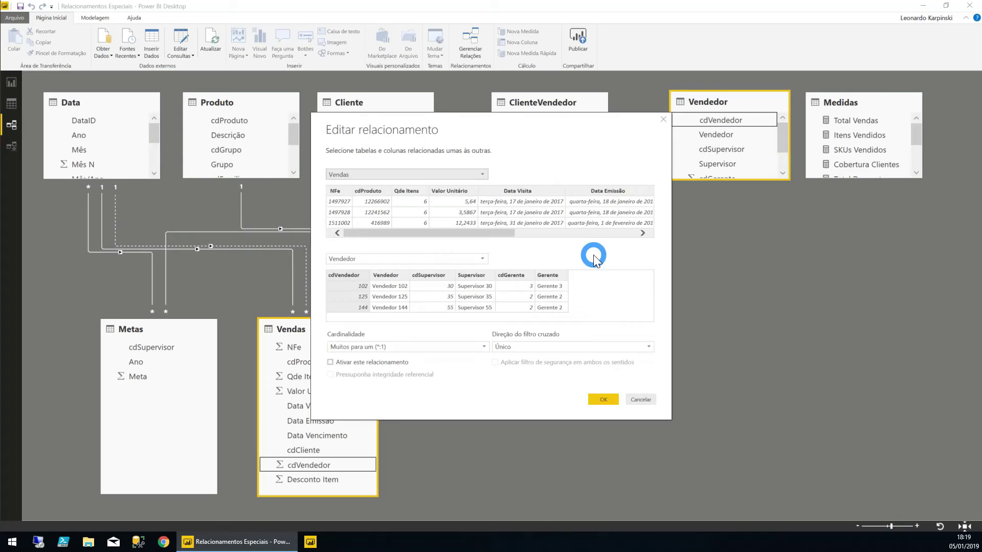
click(597, 398)
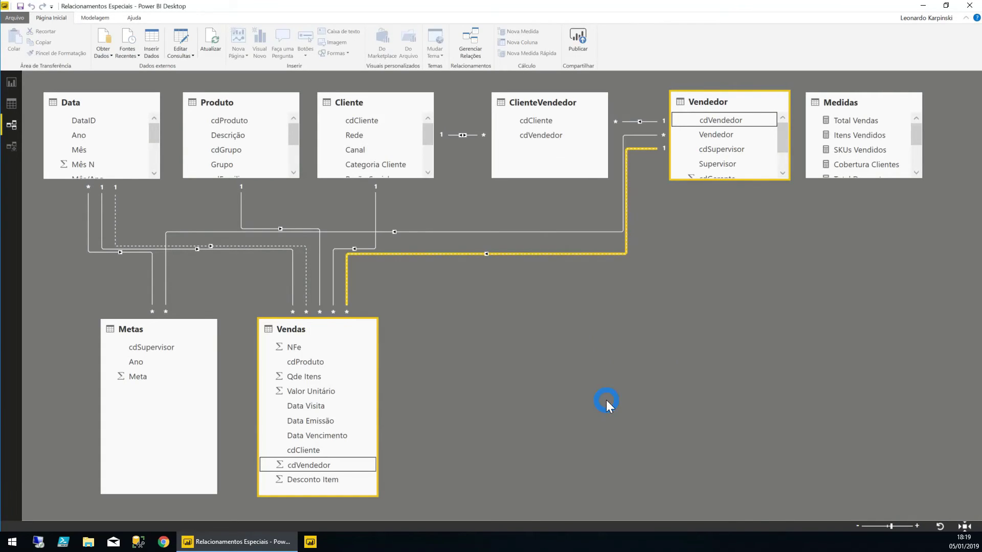
click(531, 108)
click(587, 192)
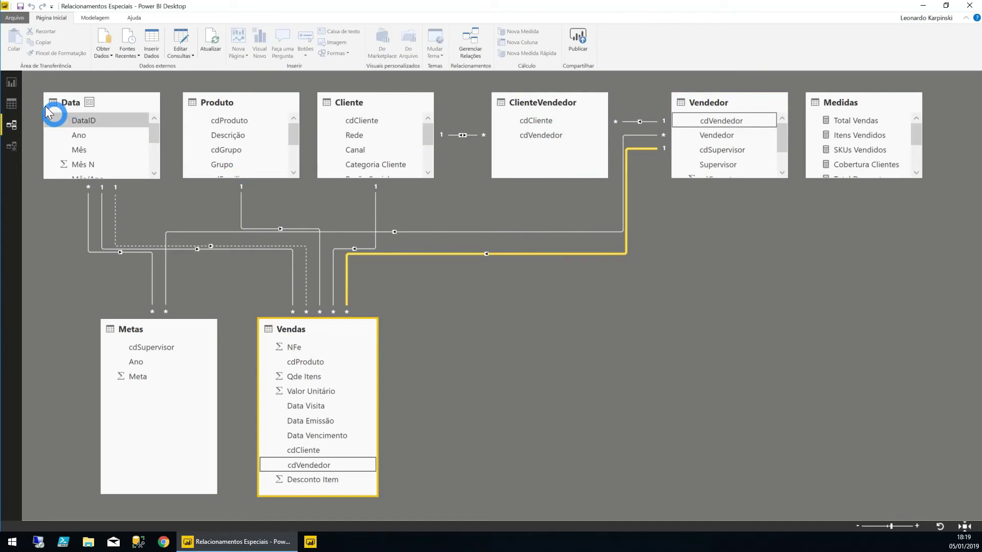
click(13, 84)
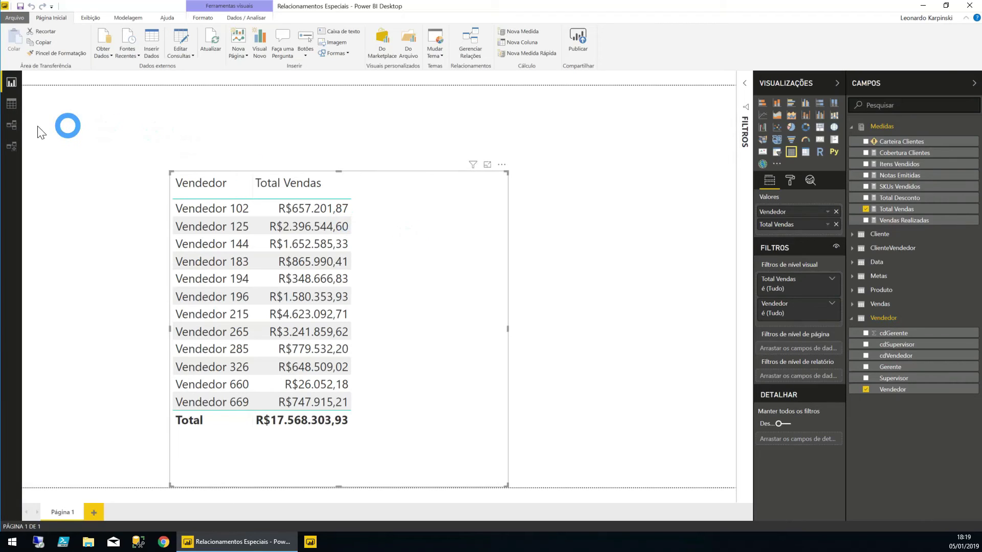
Review the filter paths from Vendedor to Vendas and set the cross-filter direction between ClienteVendedor and Cliente to Único.
click(12, 125)
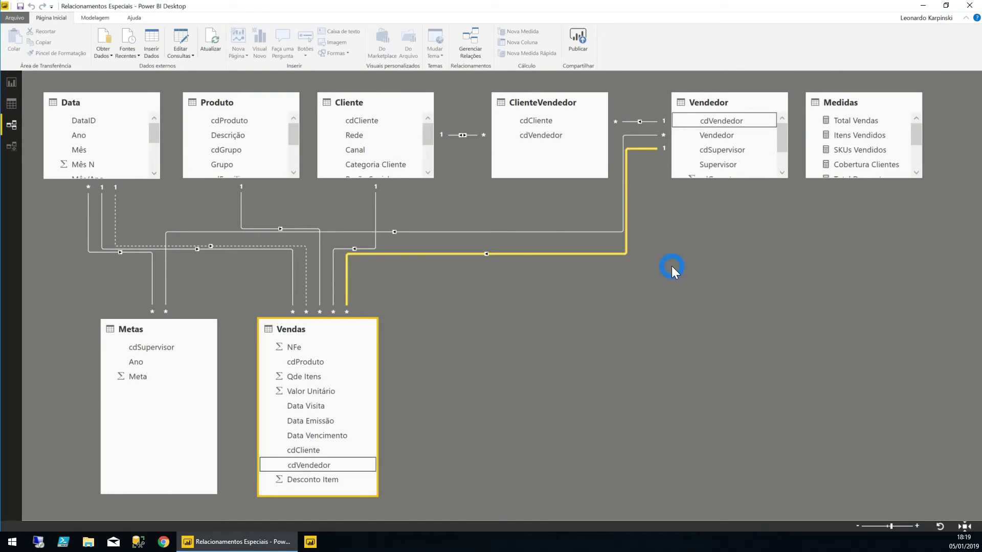
click(463, 135)
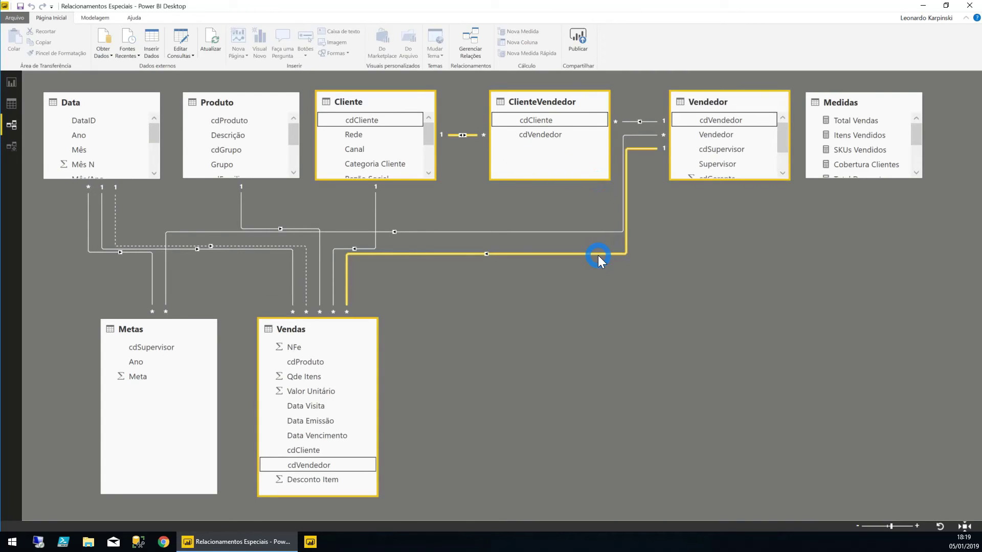
click(710, 105)
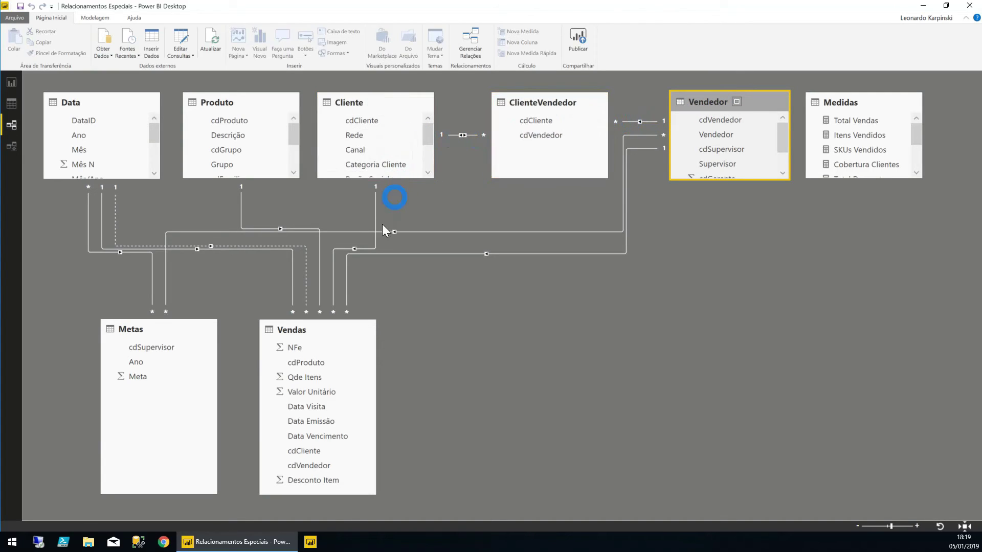
click(649, 150)
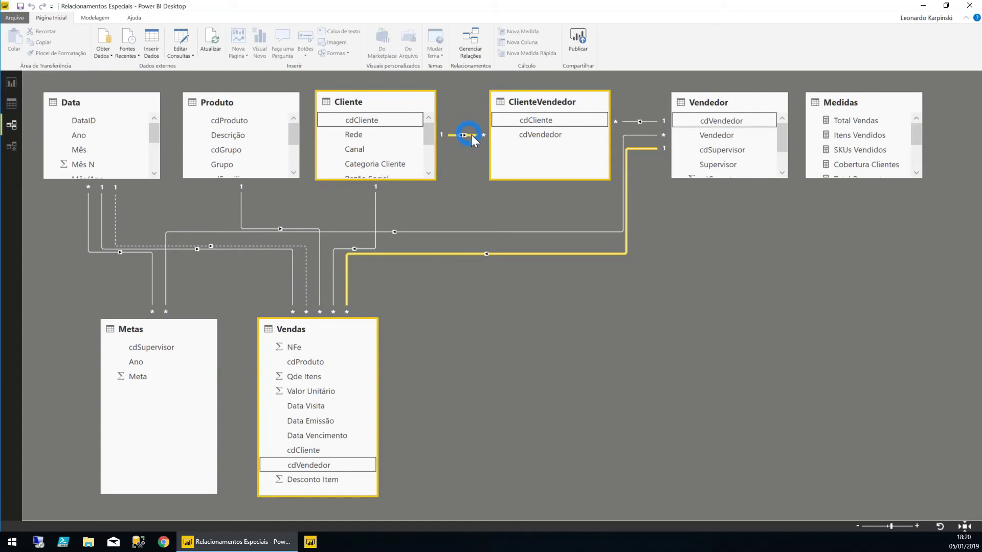
click(704, 121)
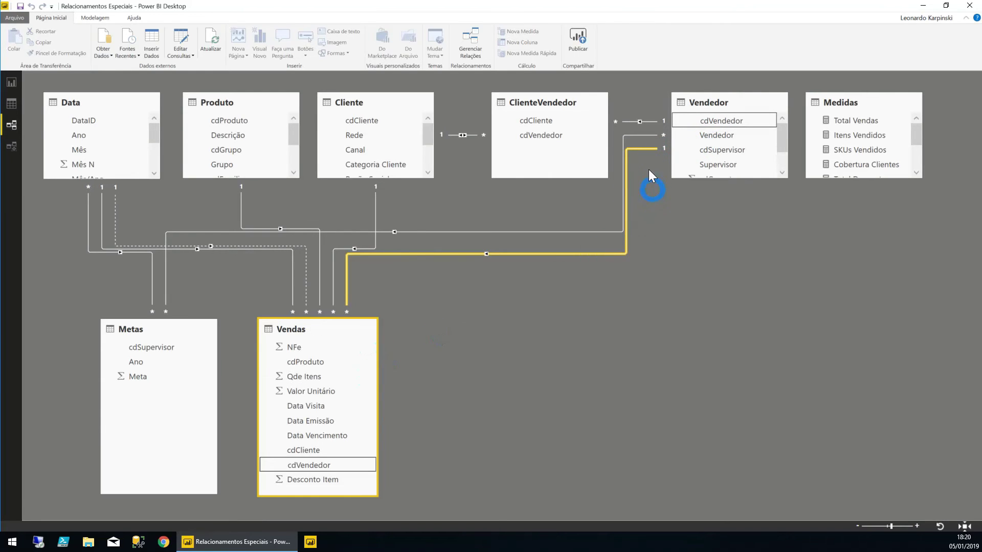
click(462, 135)
double_click(461, 135)
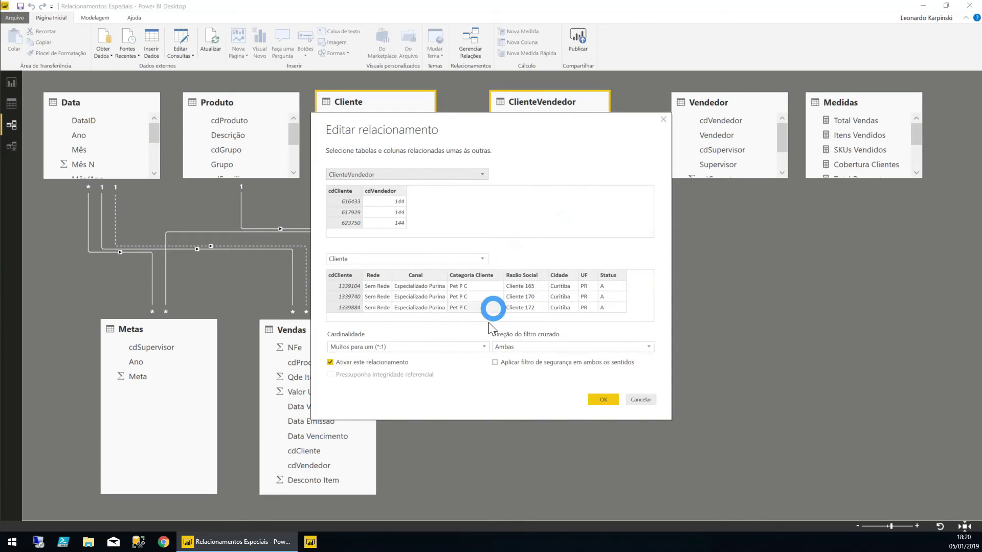
click(508, 347)
click(511, 358)
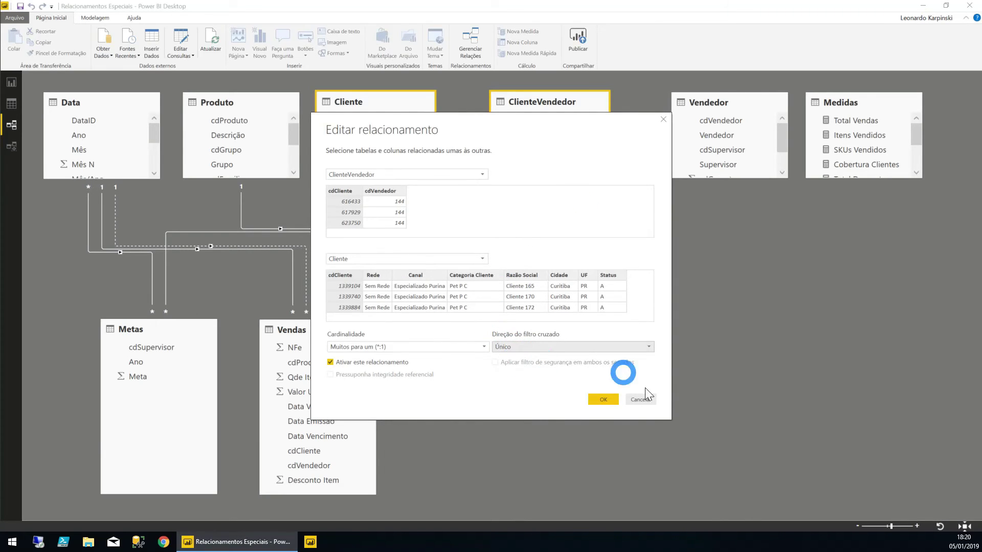
click(611, 399)
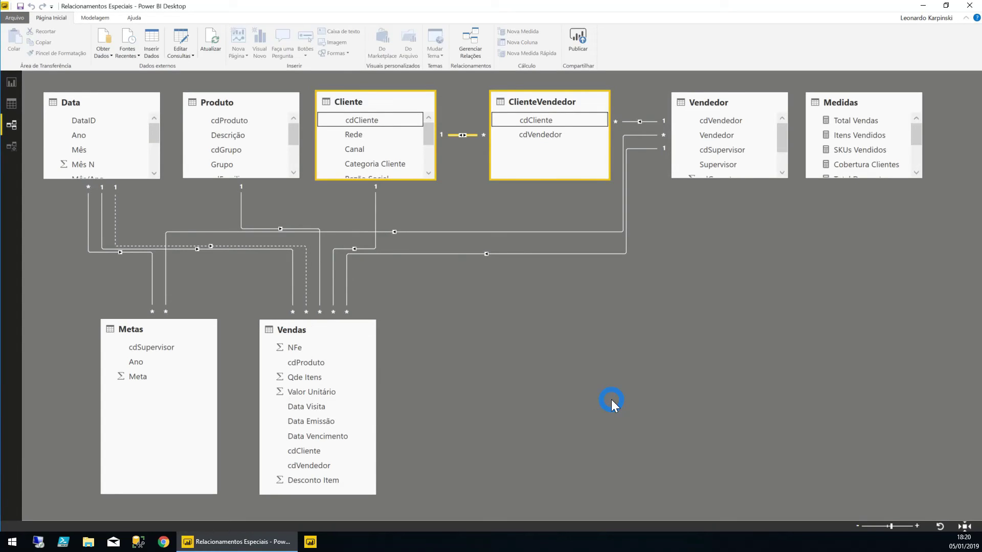
click(696, 122)
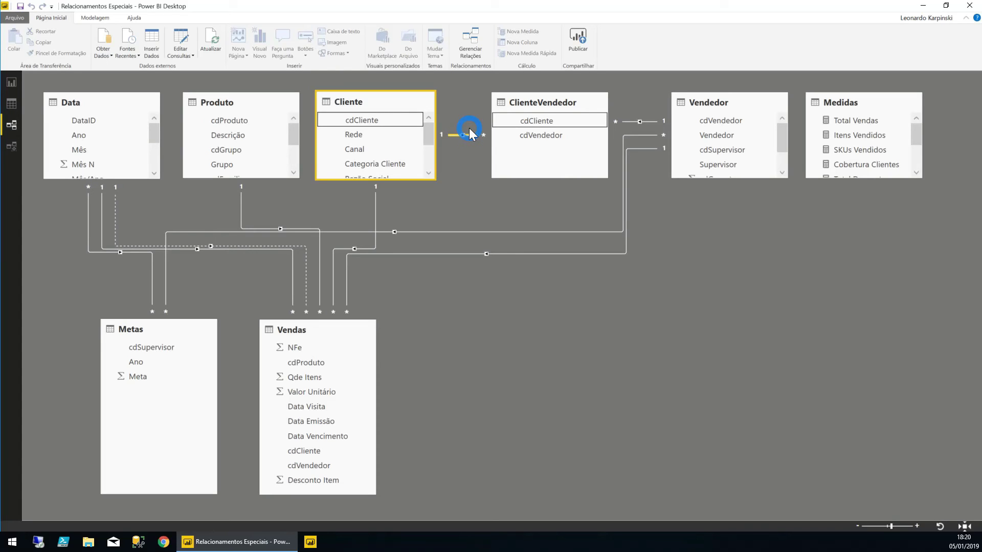
Create a new measure in the Medidas table of the report and name it Total Vendas Carteira Atual.
click(11, 82)
right_click(882, 127)
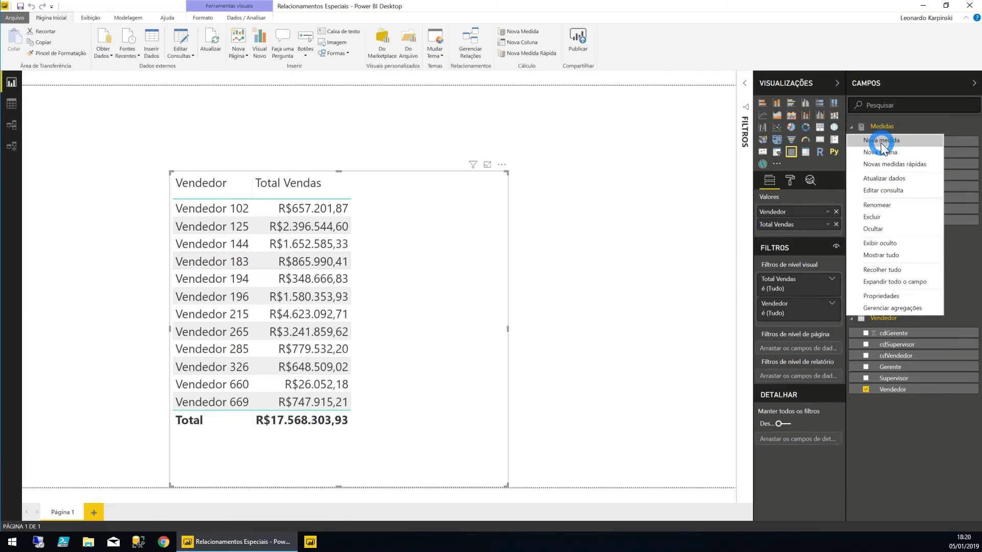
click(880, 141)
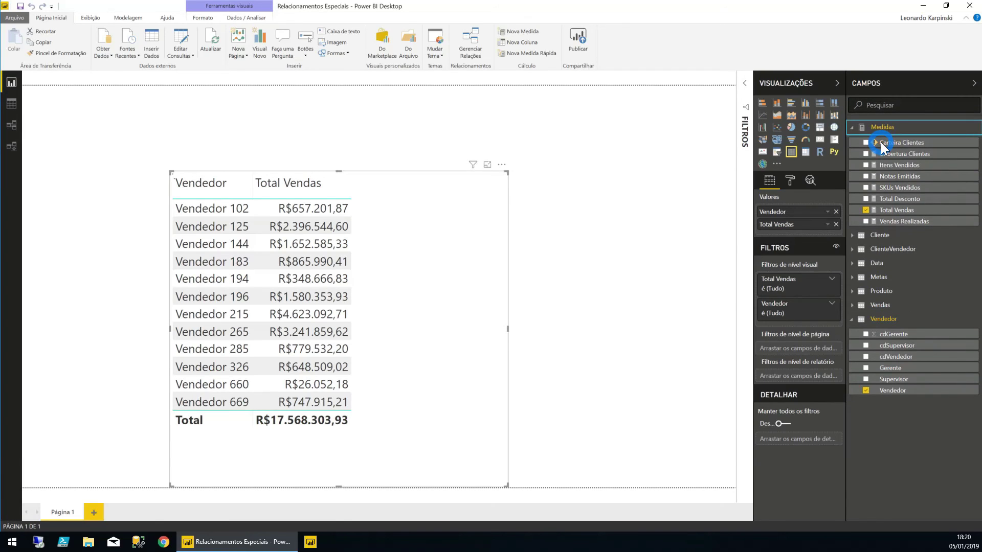
text(Total Ven)
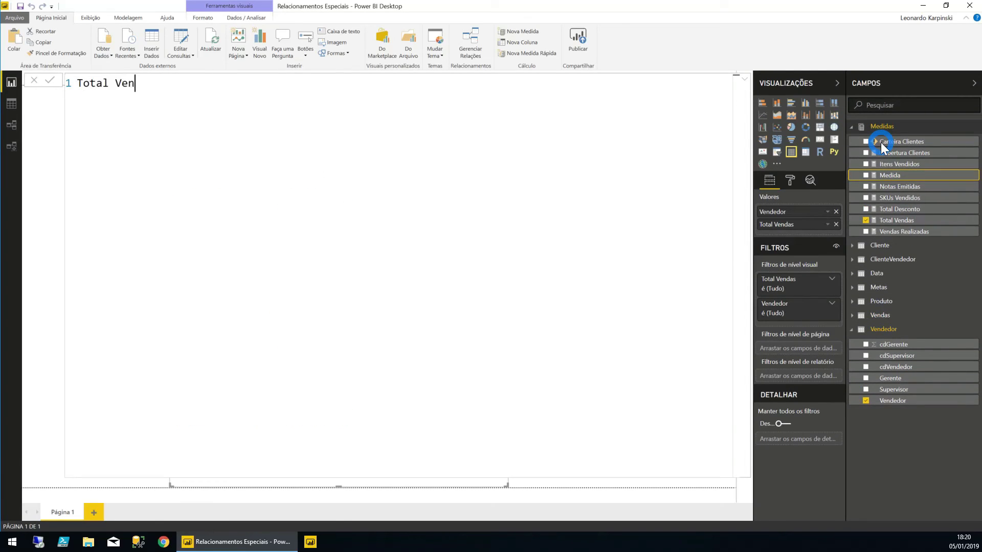
text(das Carteira Atual =)
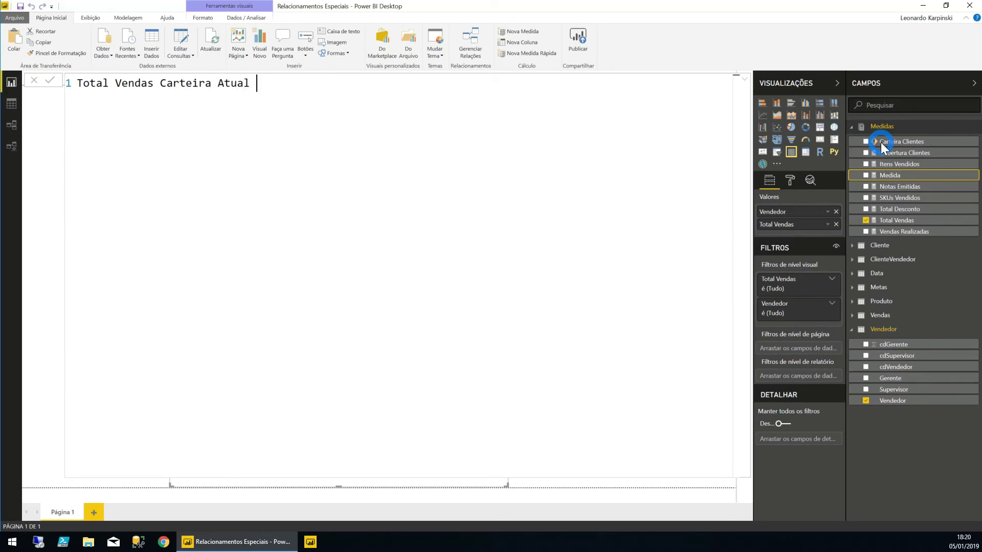
Begin the Total Vendas Carteira Atual formula as a CALCULATE with [Total Vendas] as its expression.
key(shift+Return)
text(CALCULATE()
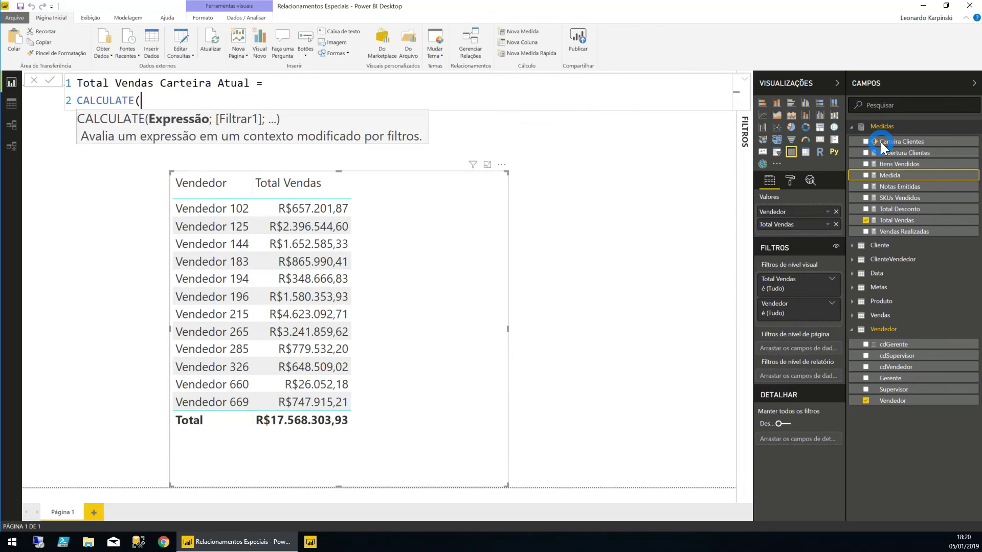
key(shift+Return)
text(Total ven)
key(Tab)
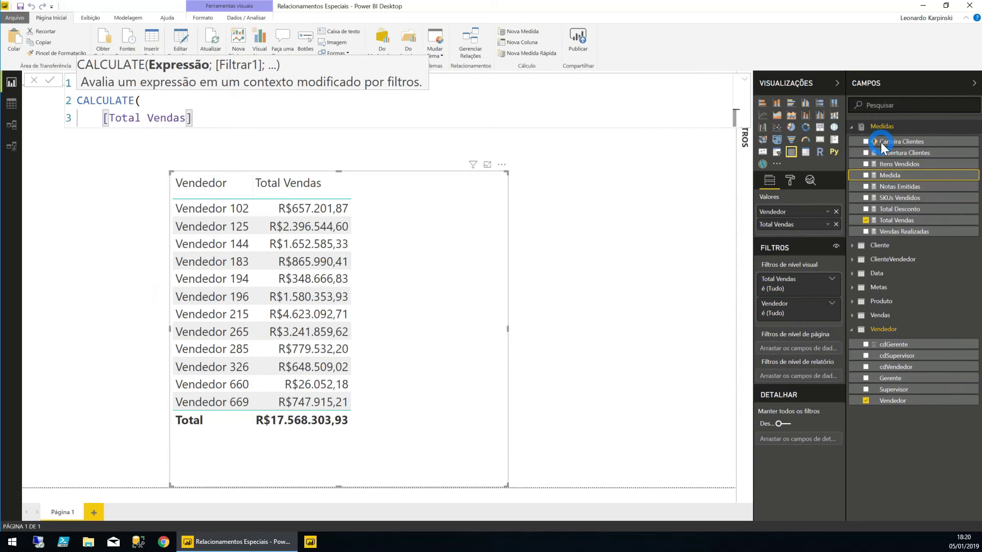
text(;)
key(shift+Return)
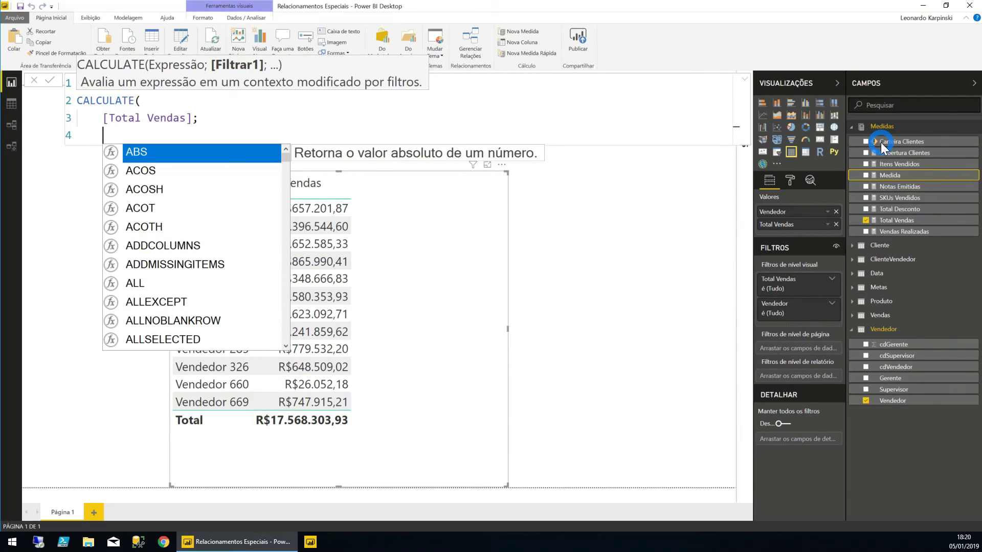
Add a CROSSFILTER as the first filter argument, with Cliente[cdCliente] as its first column.
text(cross)
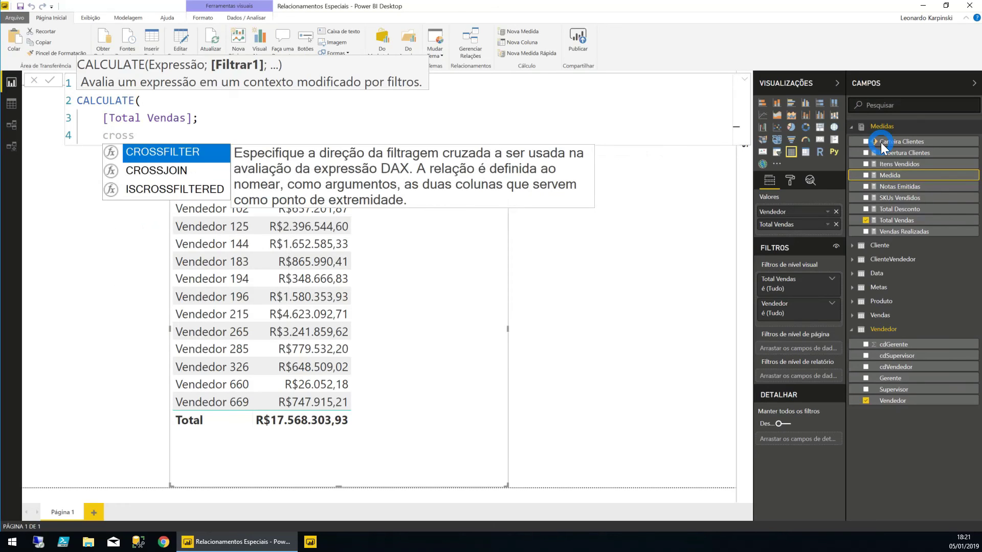
key(Tab)
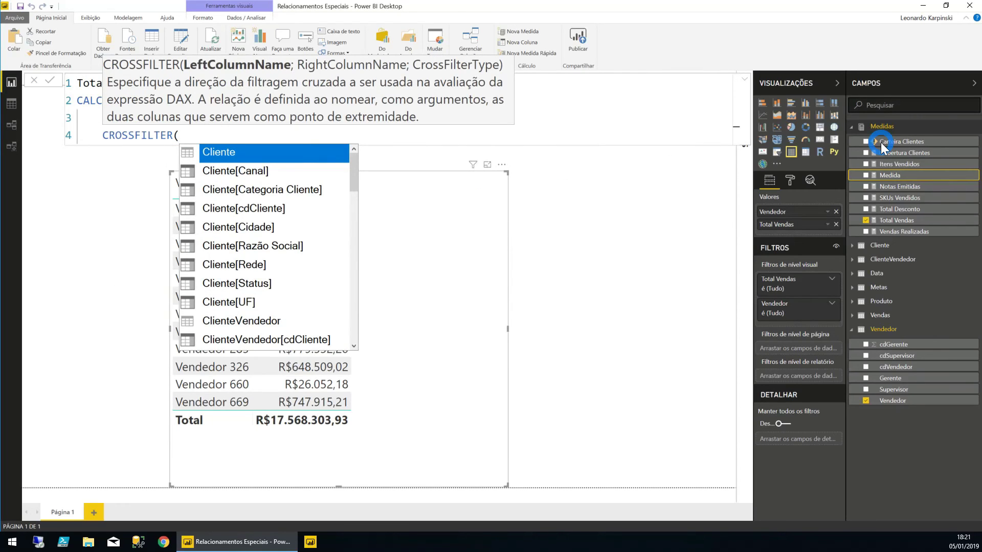
text(cliente)
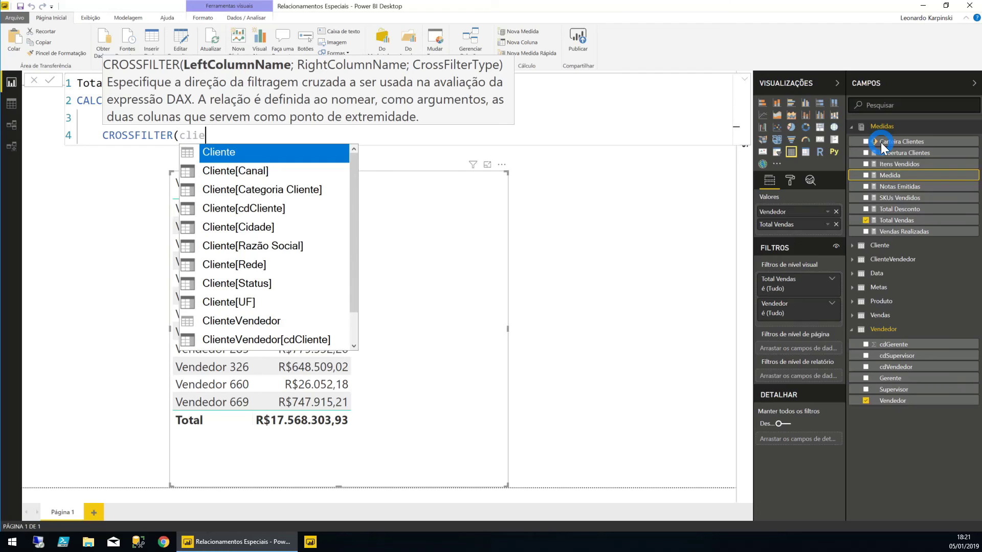
key(Down)
key(Down)
key(Down)
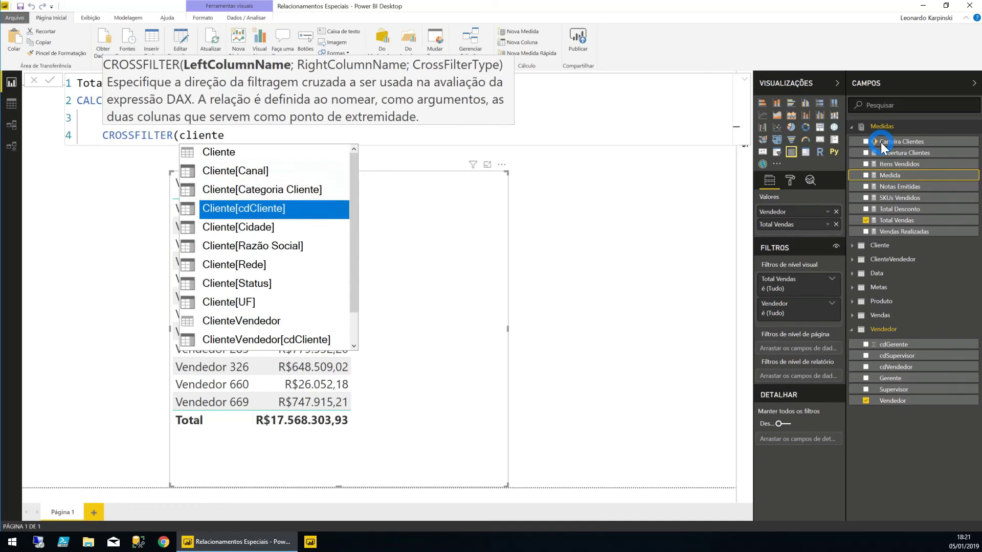
key(Tab)
Complete the CROSSFILTER with ClienteVendedor[cdCliente] and the type Both, close the formula and commit the measure.
text(; clientev)
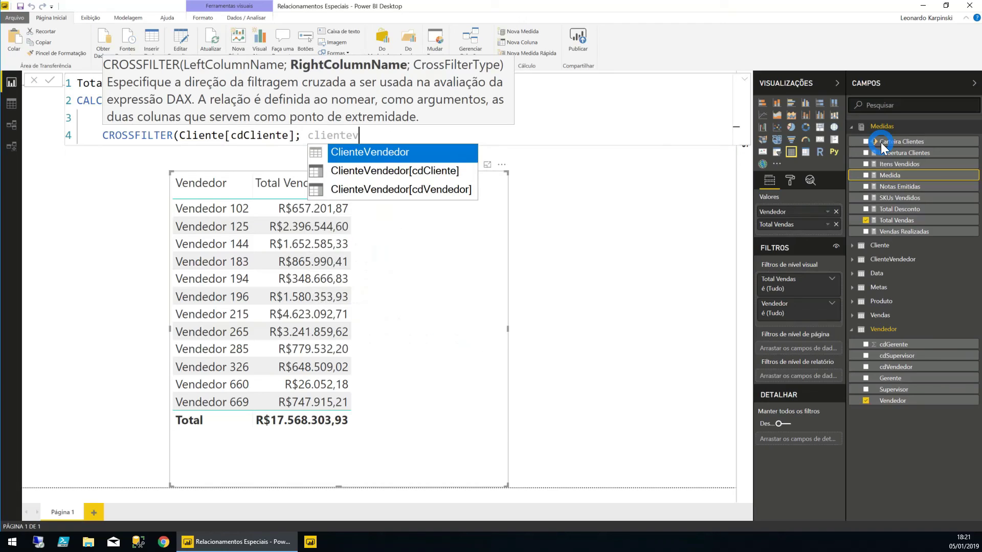
key(Tab)
key(Tab)
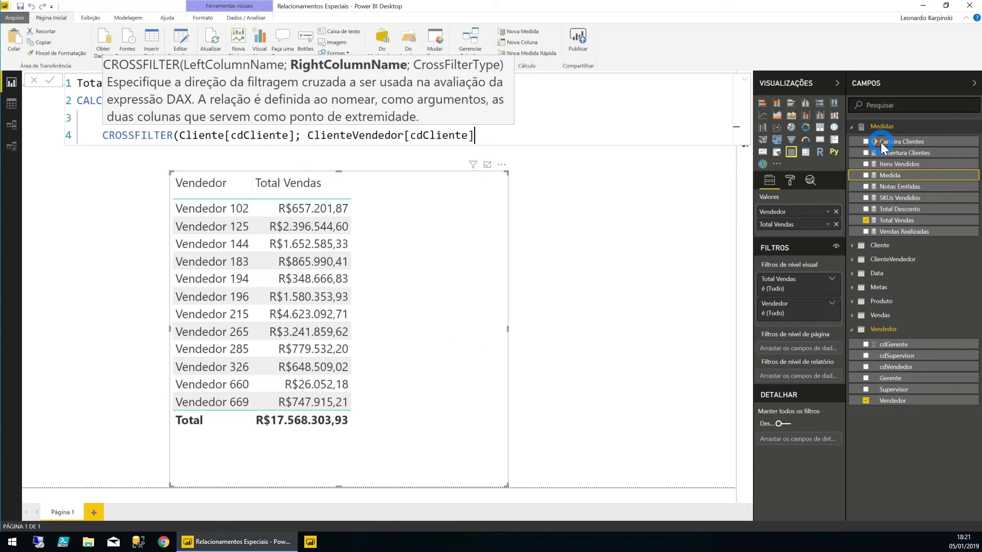
text(; b)
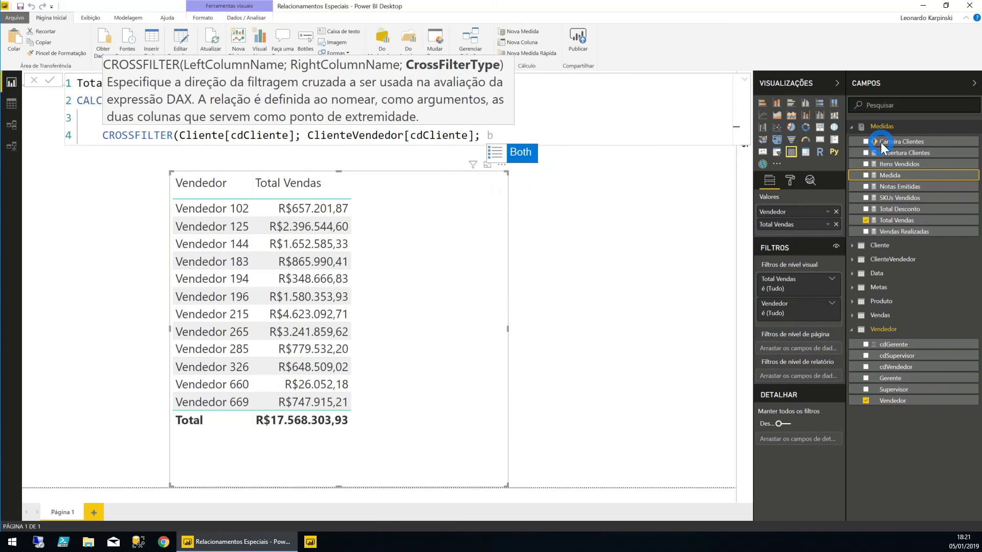
key(Tab)
text())
key(Return)
text())
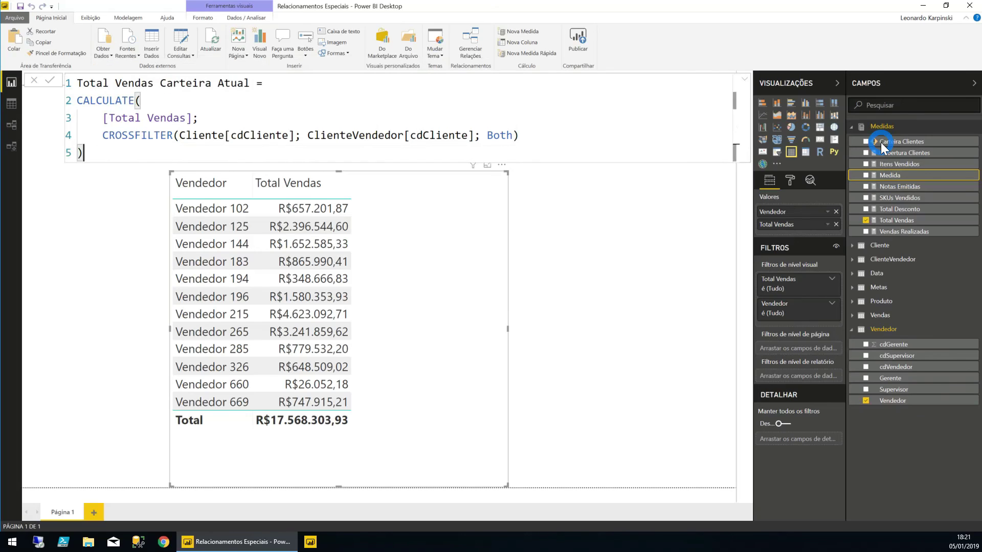
key(Return)
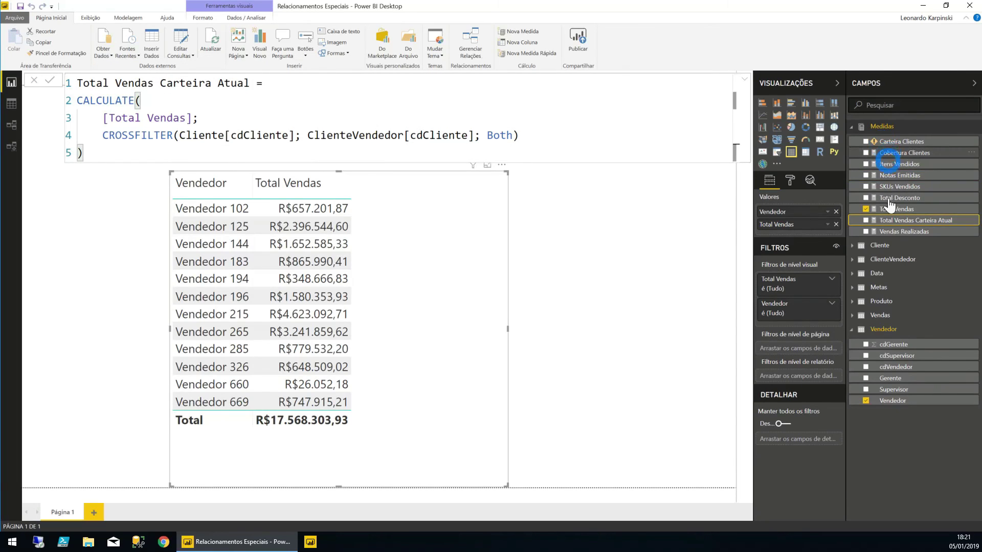
Add Total Vendas Carteira Atual to the salesperson table visual and widen the visual to compare both sales columns.
click(865, 220)
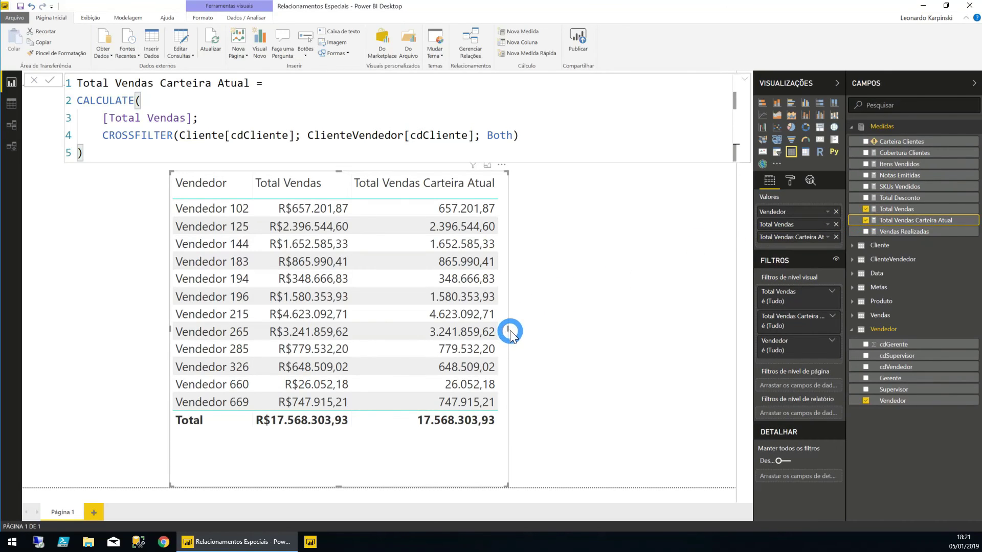
drag(508, 328, 609, 329)
click(548, 199)
click(438, 388)
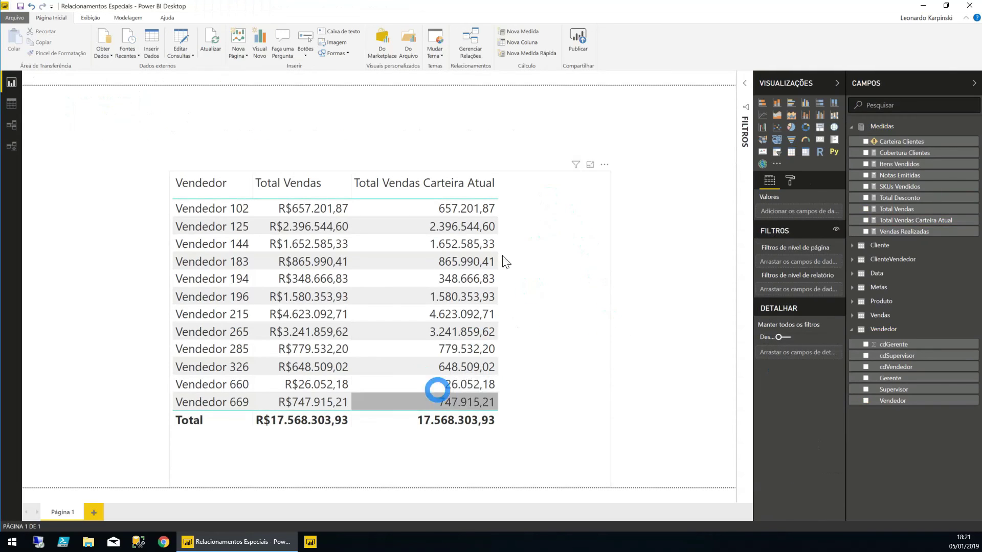
Reopen the Total Vendas Carteira Atual formula and add a second CROSSFILTER starting with Vendas[cdVendedor].
right_click(910, 222)
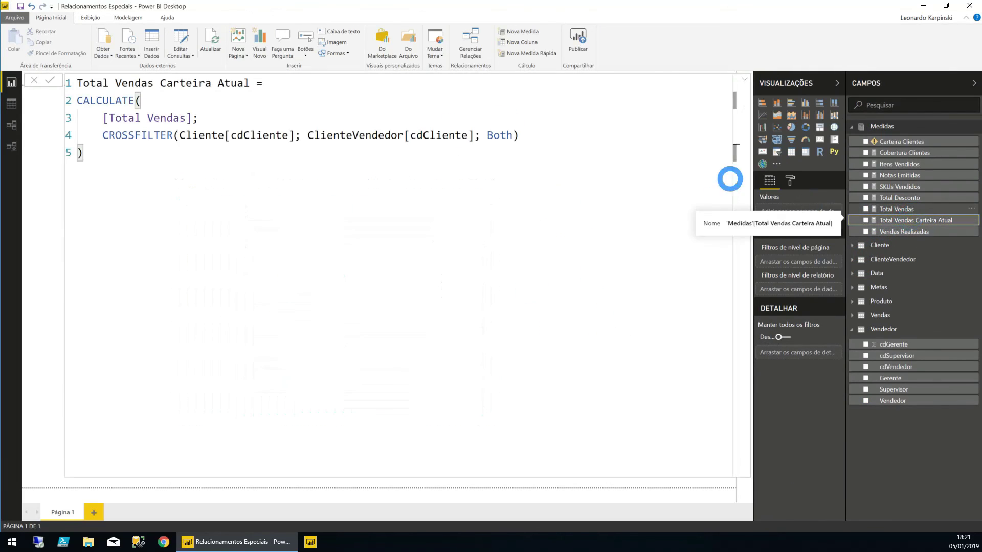
click(522, 137)
text(;)
key(shift+Return)
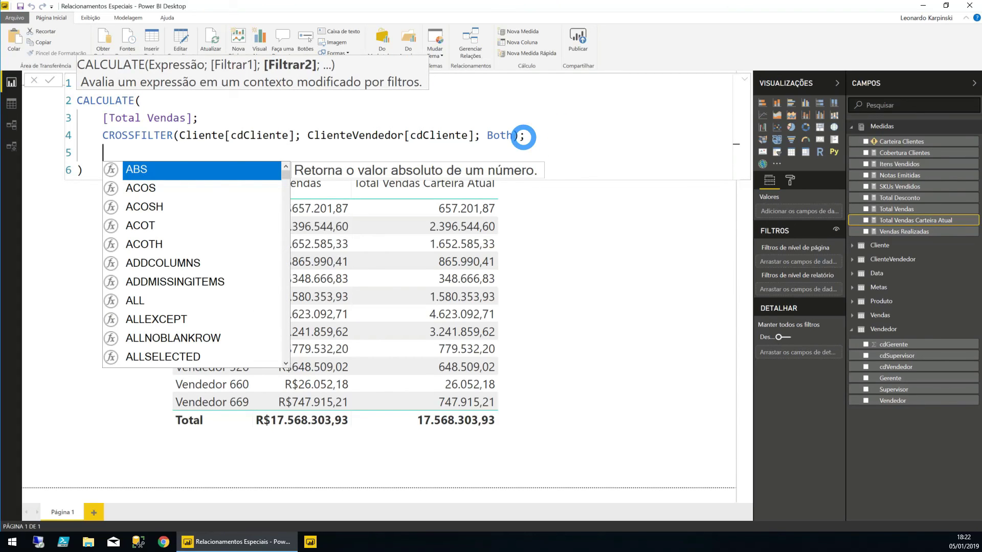
text(CRo)
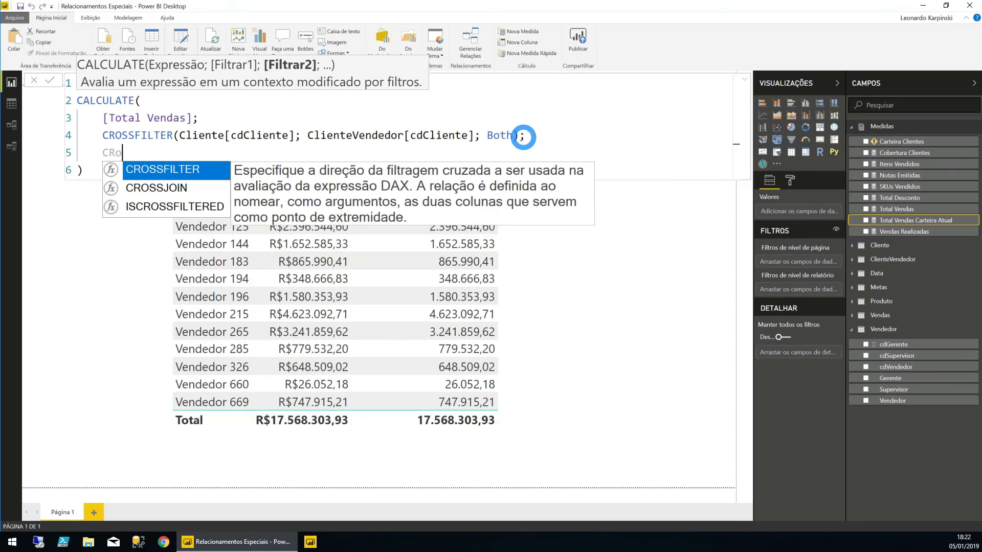
key(Tab)
text(vend)
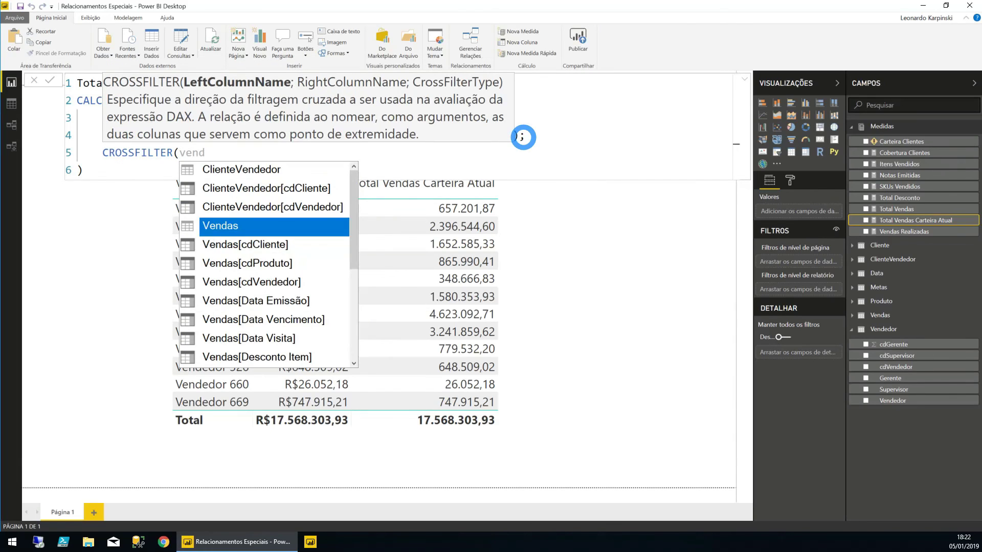
key(Down)
key(Down)
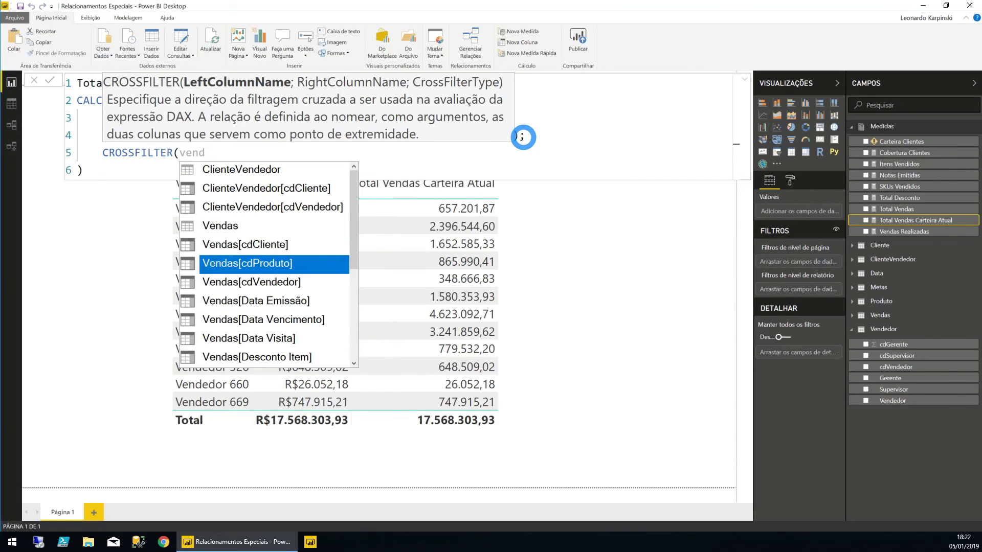
key(Down)
key(Tab)
Complete the second CROSSFILTER with Vendedor[cdVendedor] and the type None, and commit the measure.
text(; )
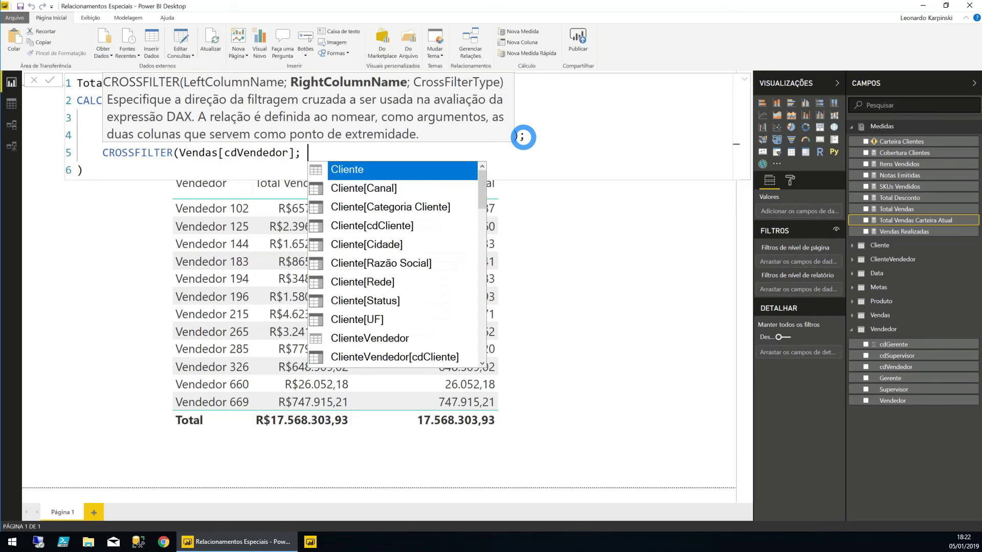
text(Vendedor)
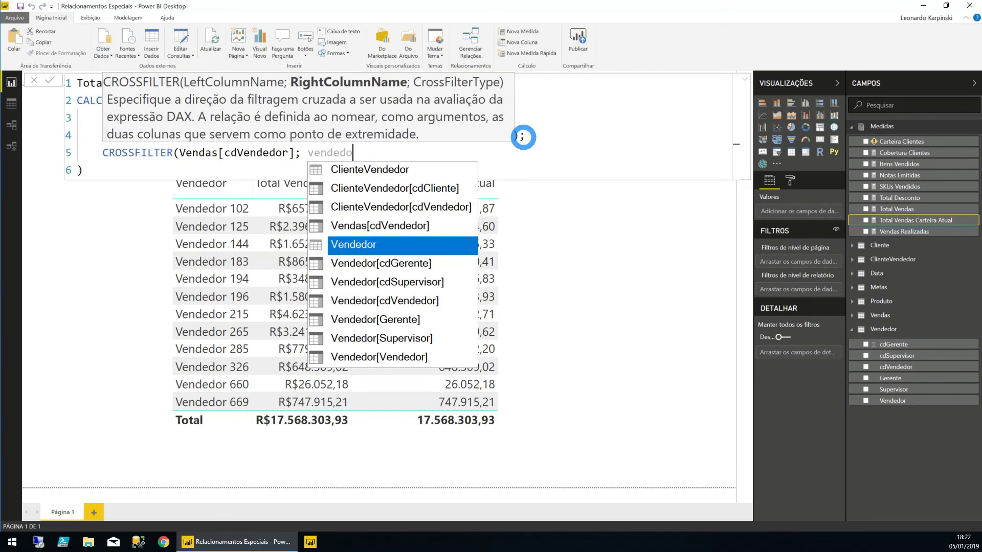
key(Down)
key(Down)
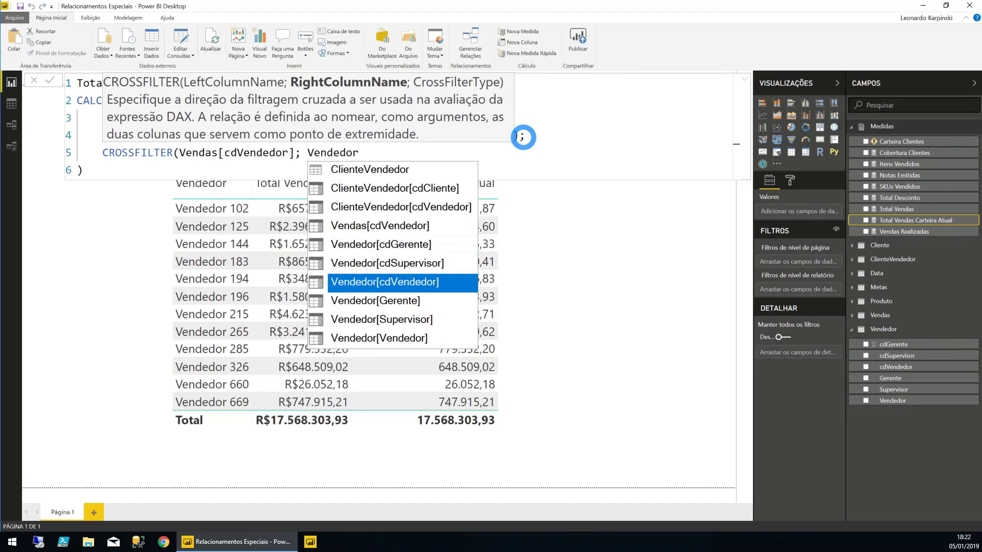
key(Tab)
text(; non)
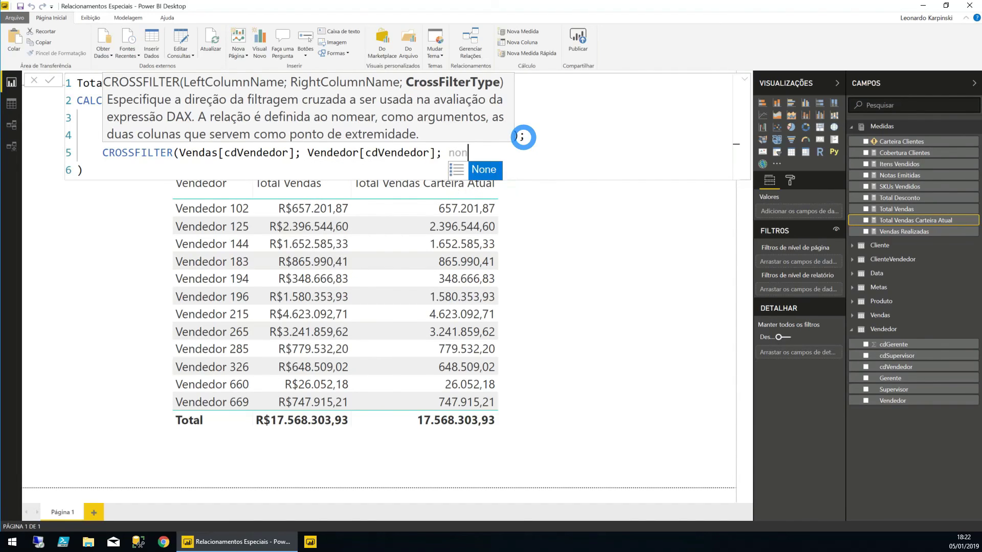
key(Tab)
text())
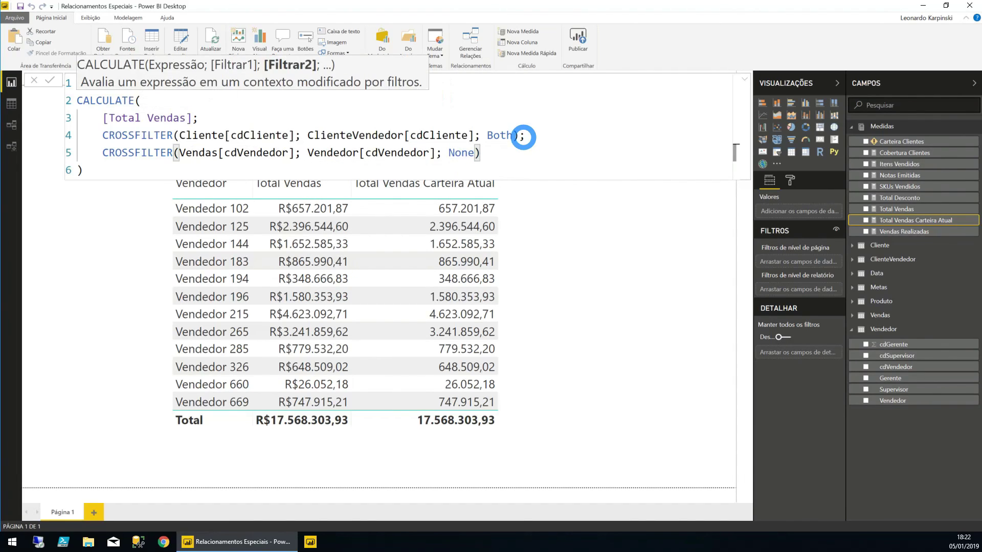
click(522, 137)
key(Down)
key(Return)
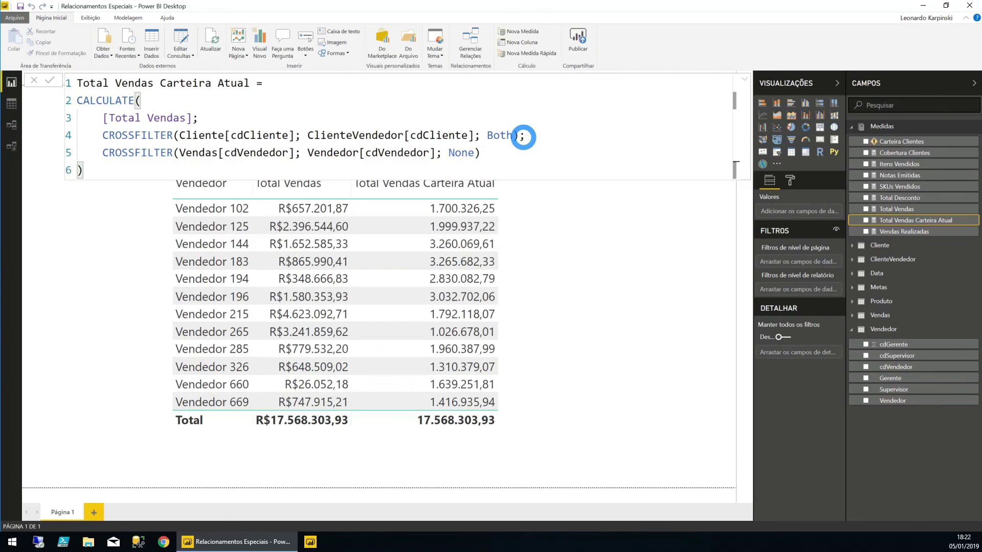
Compare Total Vendas with Total Vendas Carteira Atual for the salespeople in the table, starting with Vendedor 102.
click(486, 228)
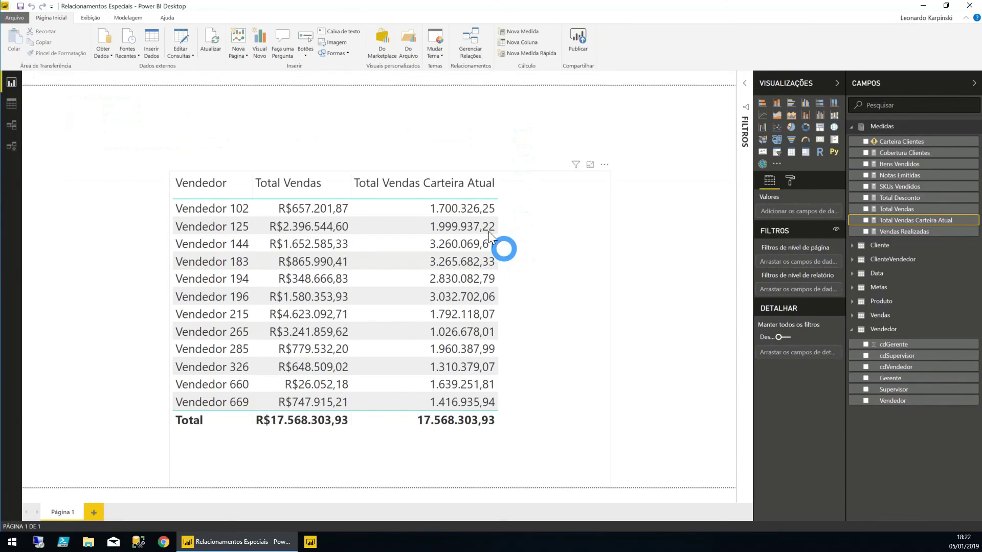
click(440, 213)
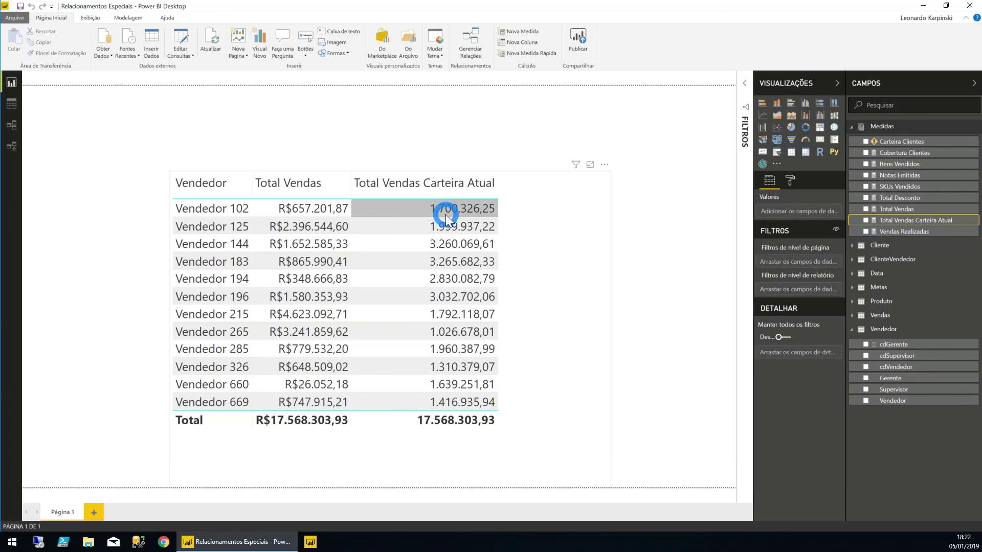
click(297, 239)
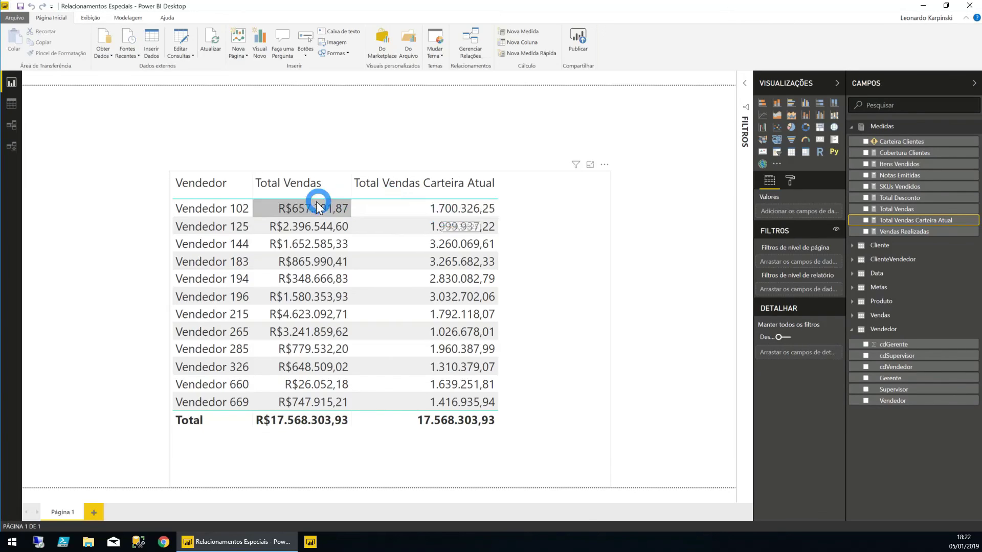
click(303, 211)
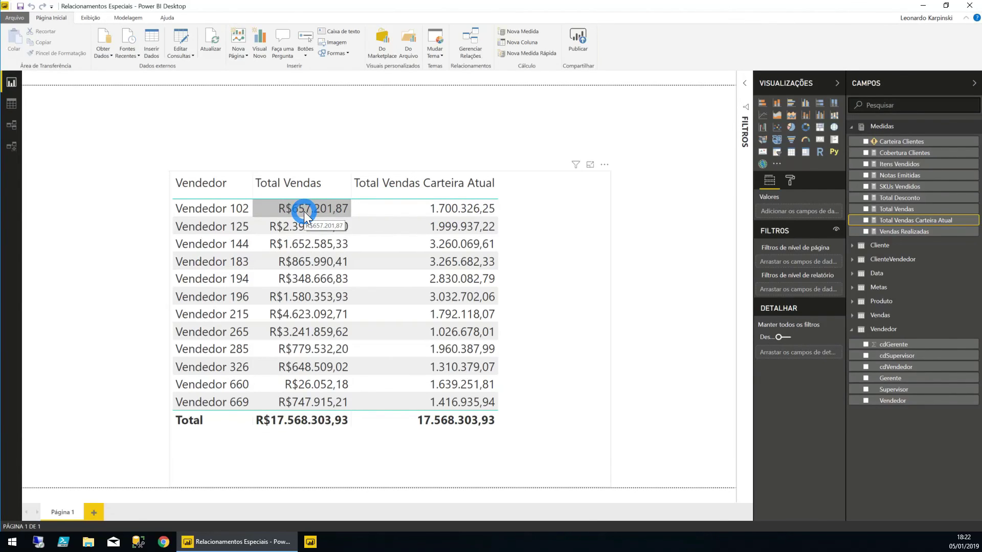
click(375, 159)
click(372, 143)
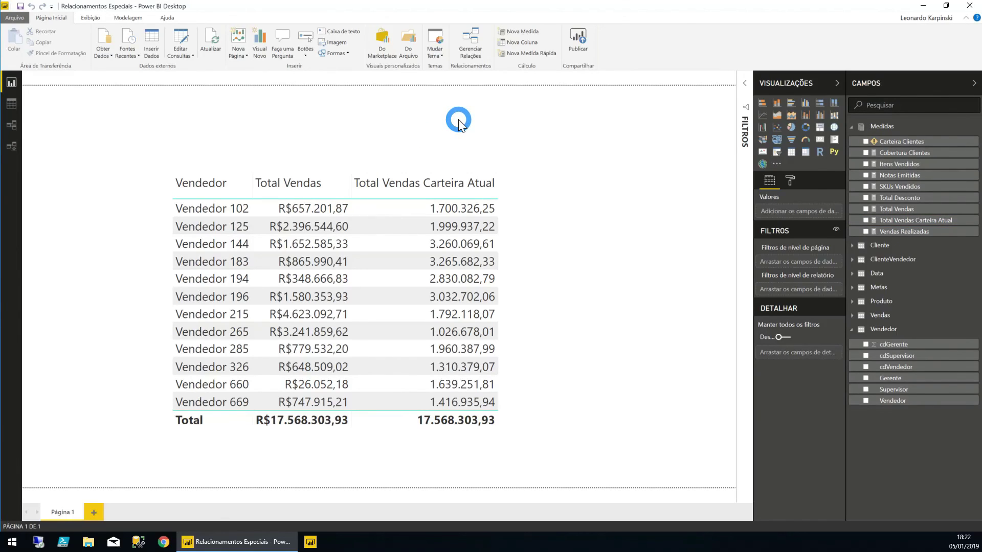
In the model diagram, set the ClienteVendedor–Cliente relationship's cross-filter direction to Ambas and deactivate the relationship.
click(16, 123)
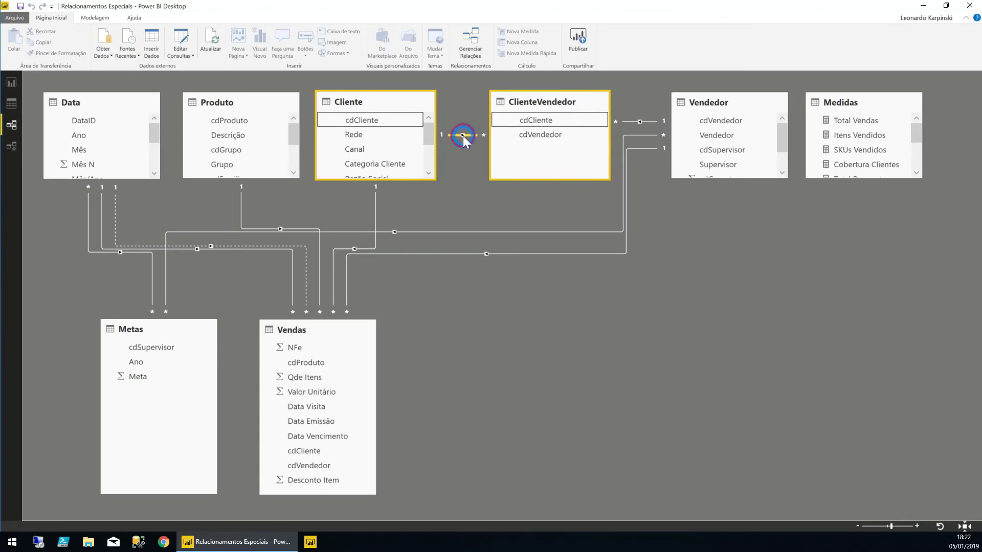
double_click(462, 136)
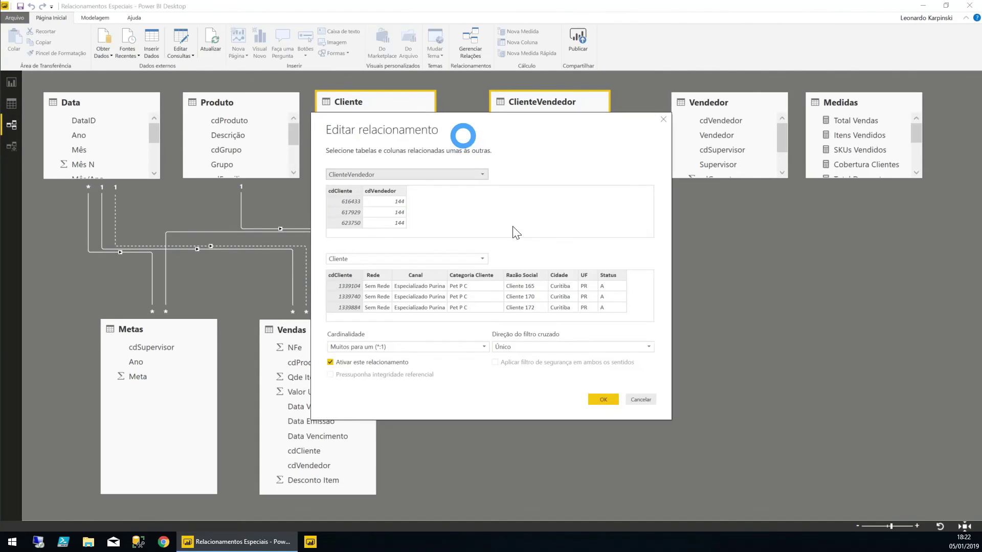
click(520, 346)
click(520, 368)
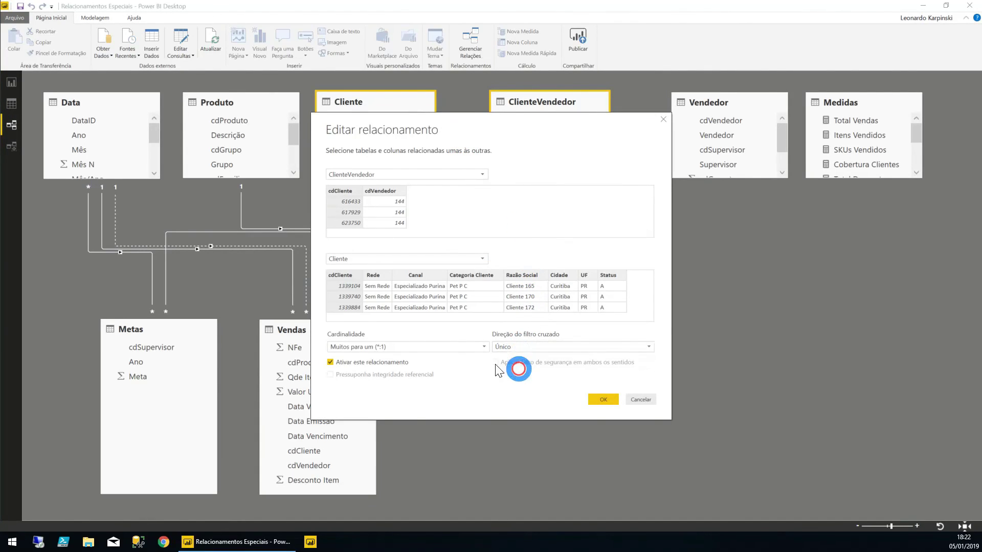
click(400, 362)
click(600, 399)
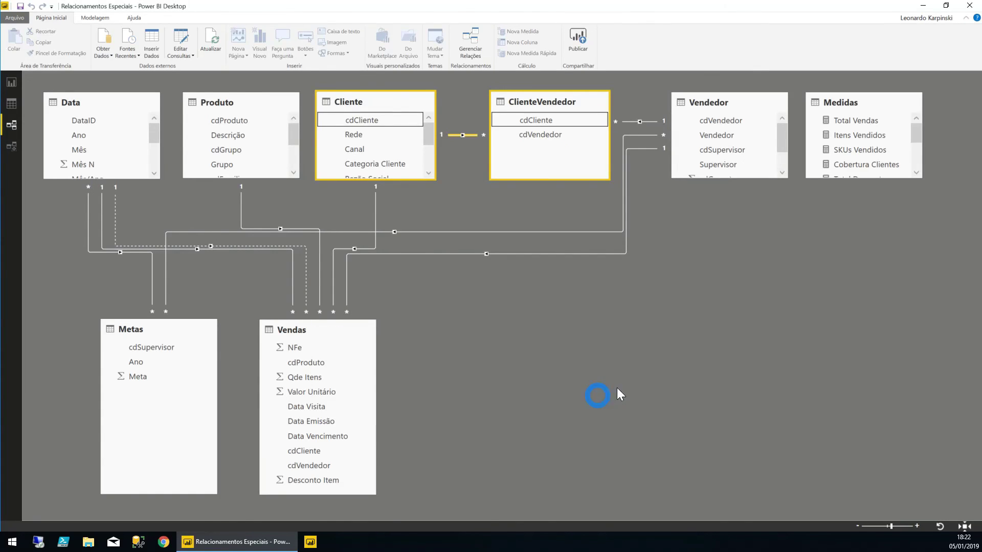
Examine the relationship line between Cliente and ClienteVendedor and the two tables it links.
click(450, 148)
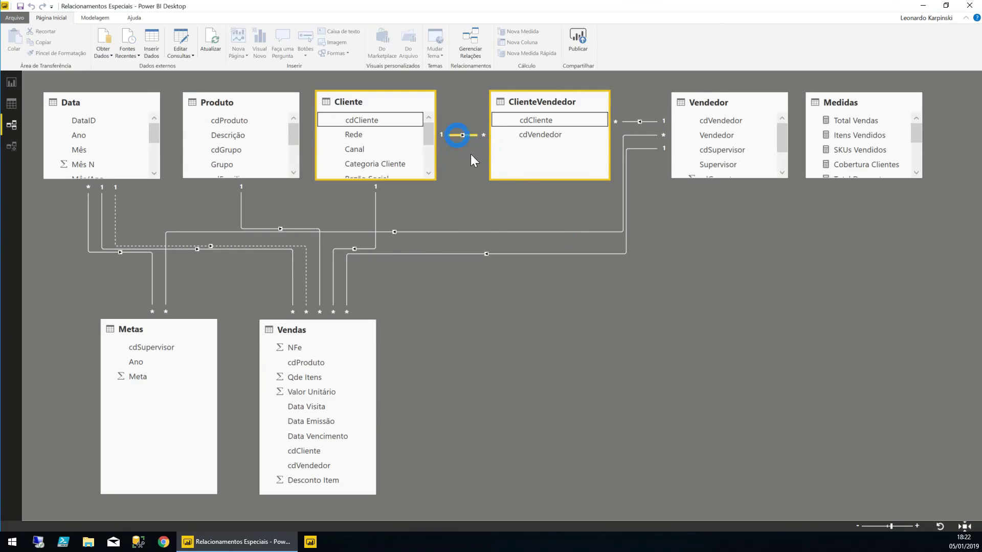
click(522, 135)
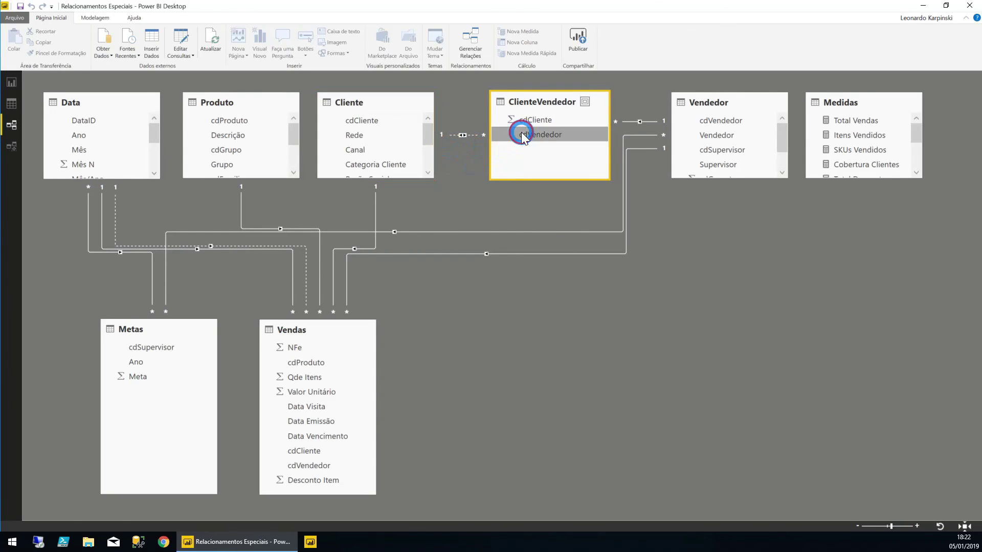
click(470, 188)
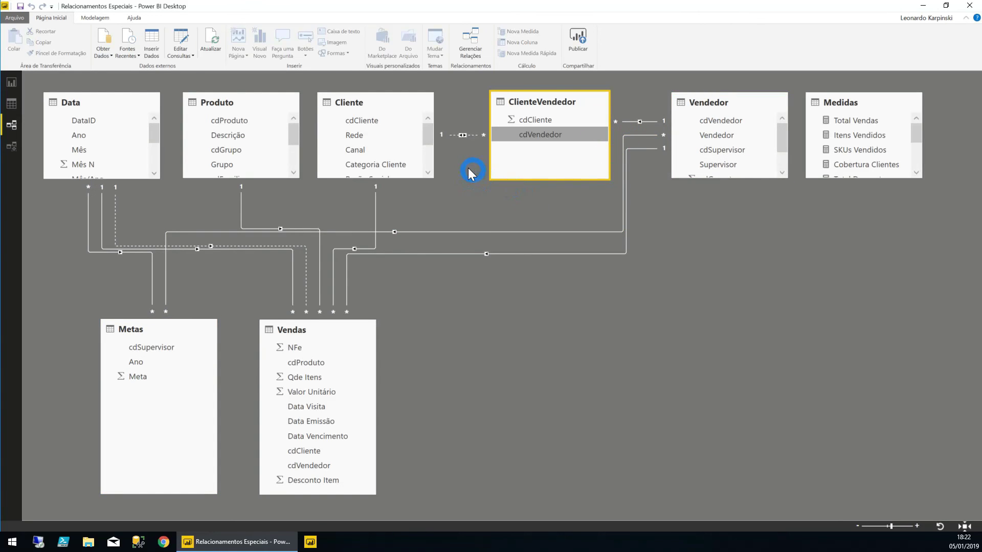
click(389, 102)
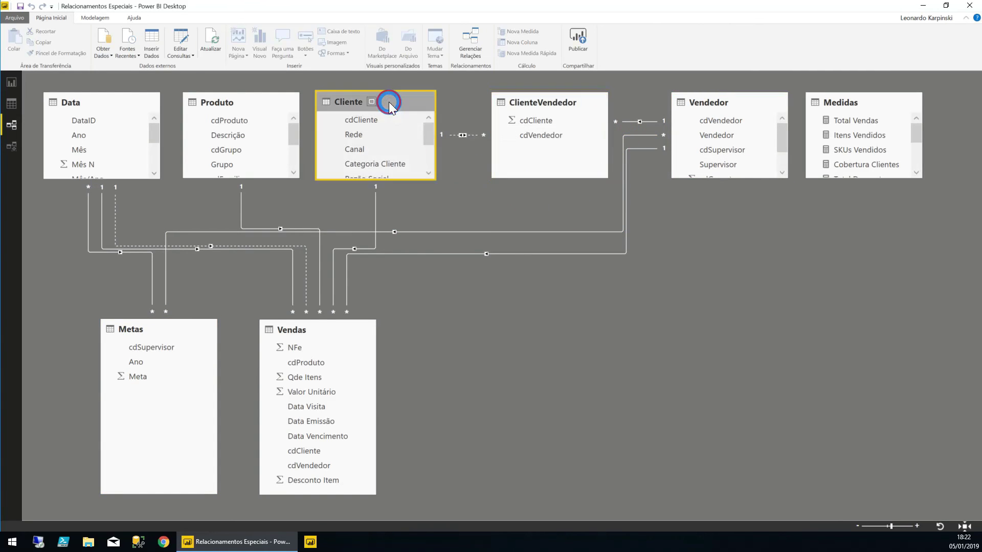
click(548, 101)
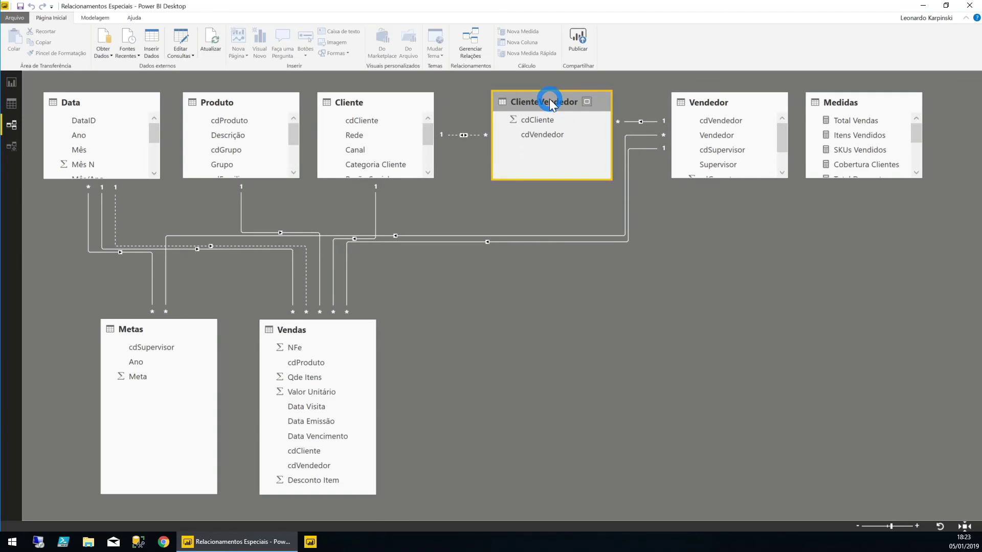